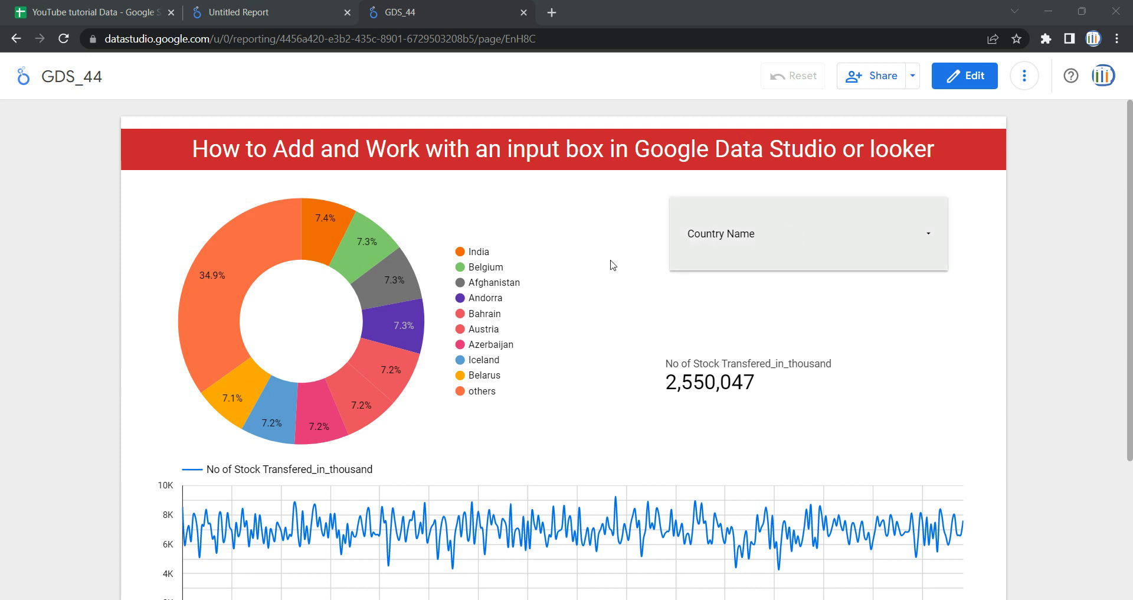
- Filter the report to India via the Country Name box, giving a 180,039 stock total
scroll(496, 425, down, 3)
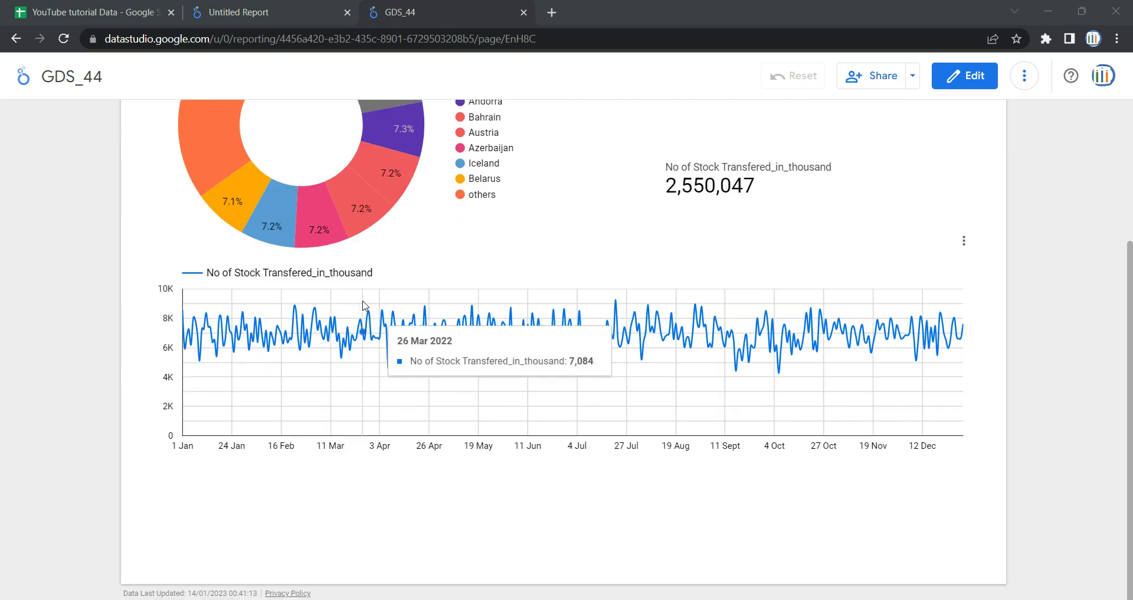
scroll(363, 305, up, 3)
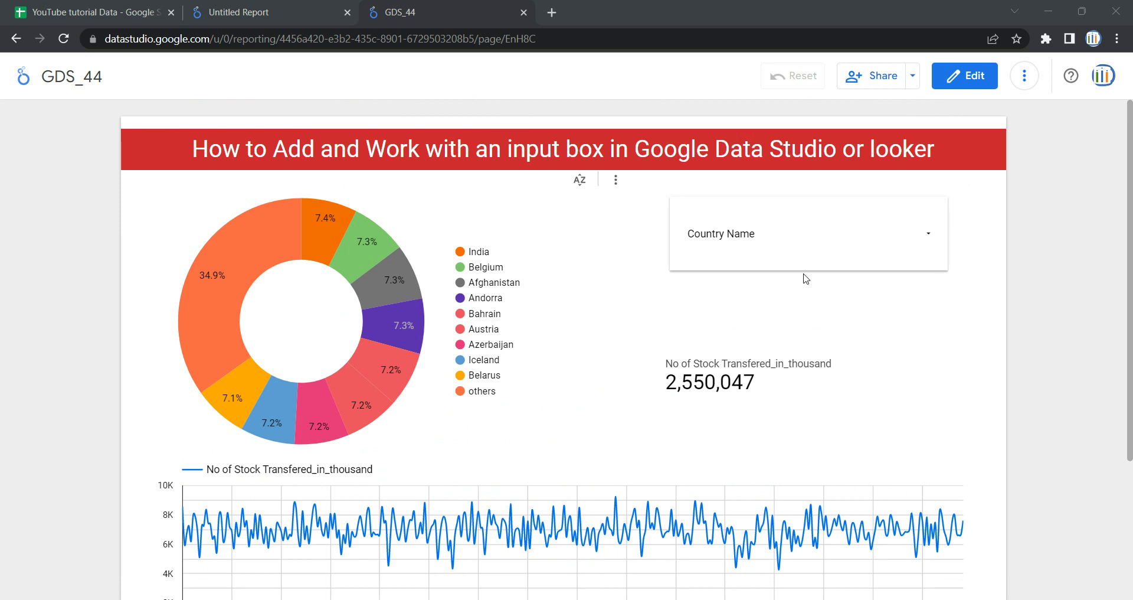
click(903, 243)
text(India)
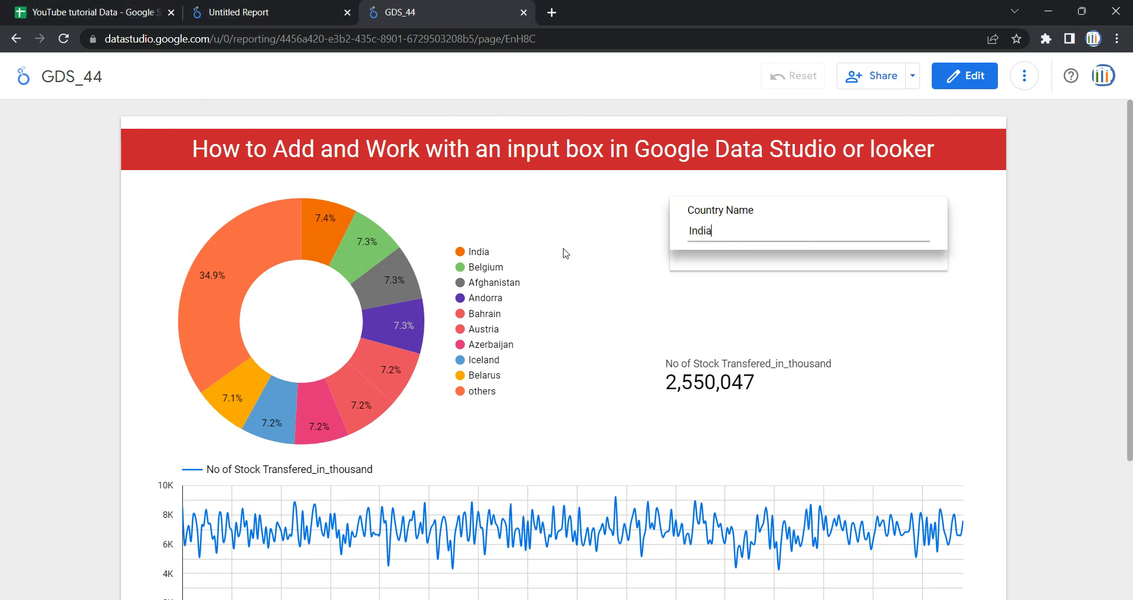
click(612, 327)
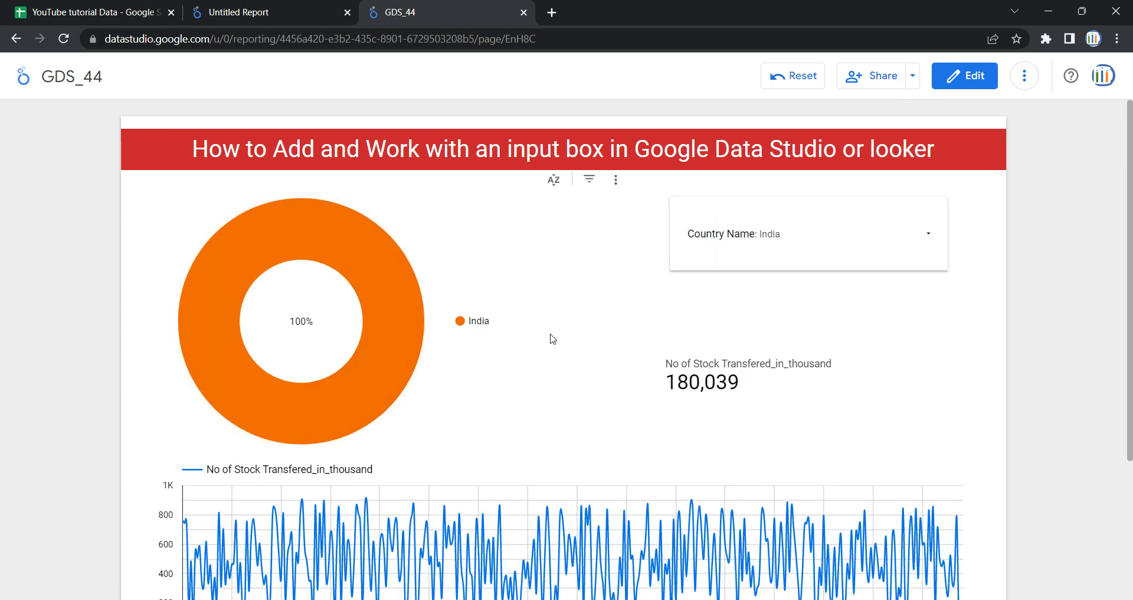
scroll(553, 339, down, 3)
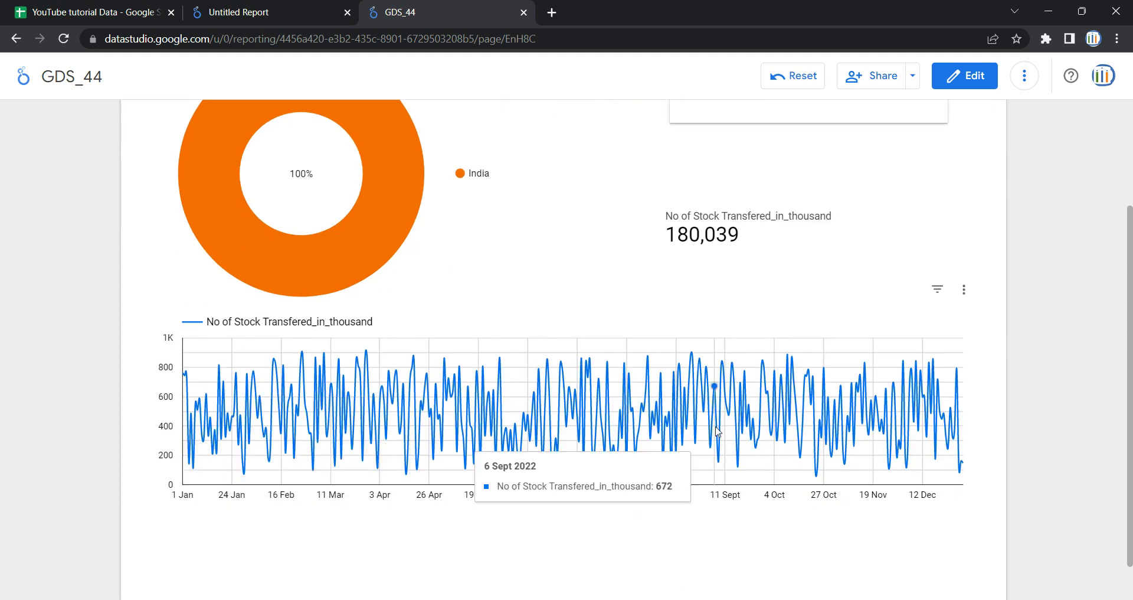
scroll(268, 302, up, 3)
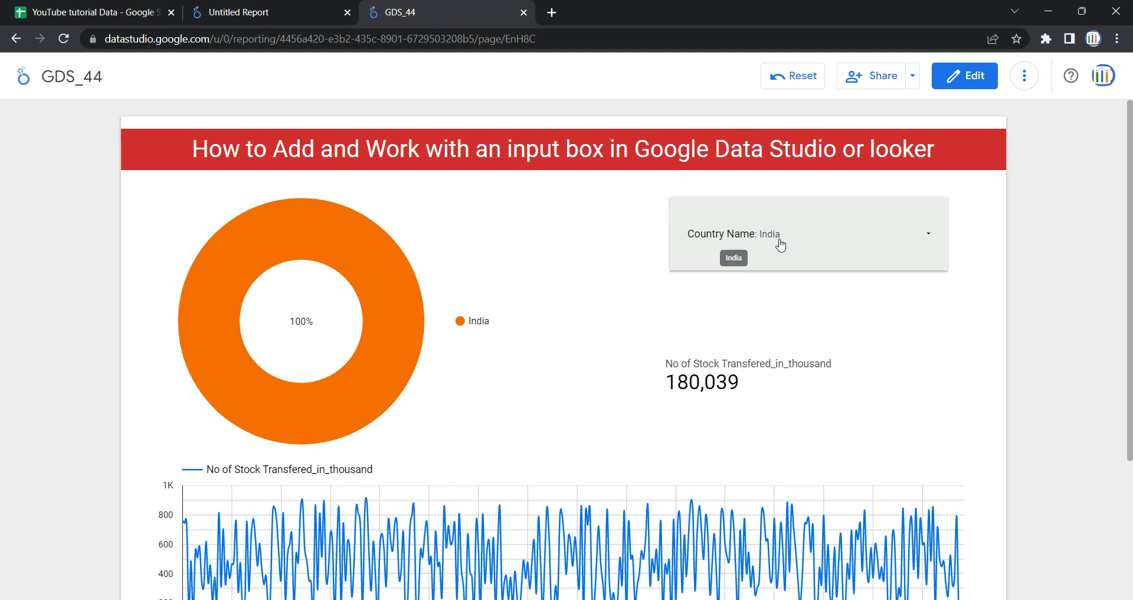
mouse_move(362, 261)
- Switch to edit mode and delete the existing Country Name filter control
click(964, 83)
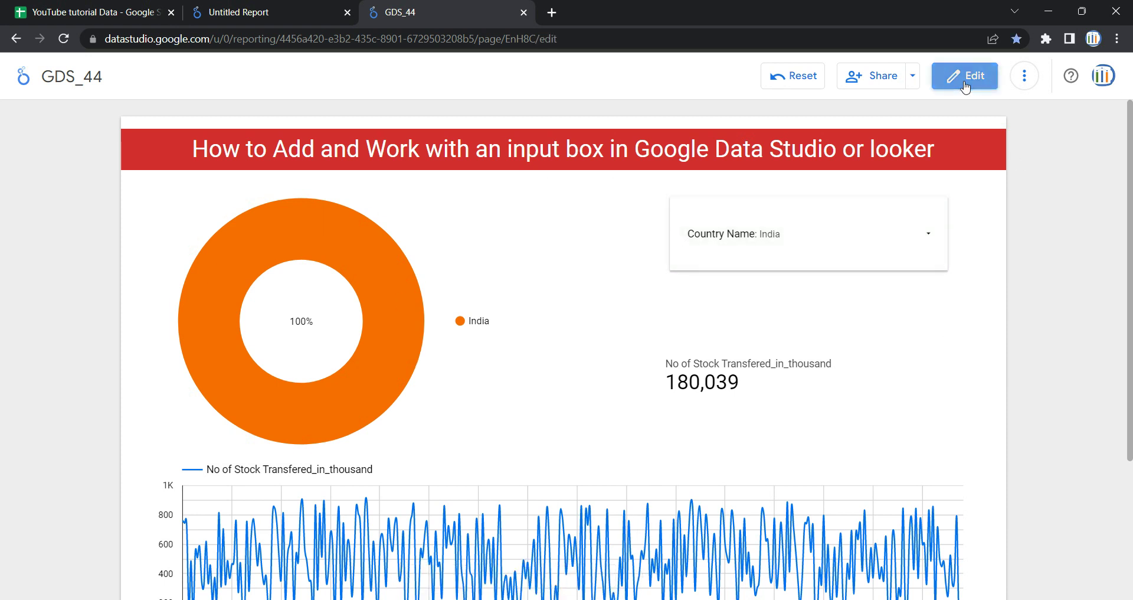
click(581, 254)
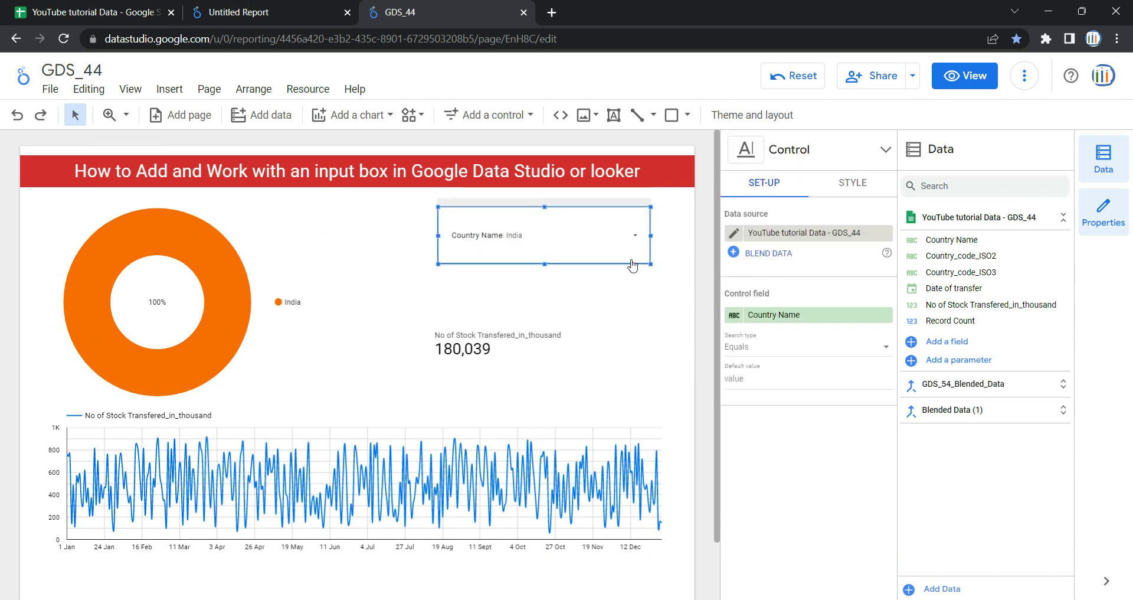
key(Delete)
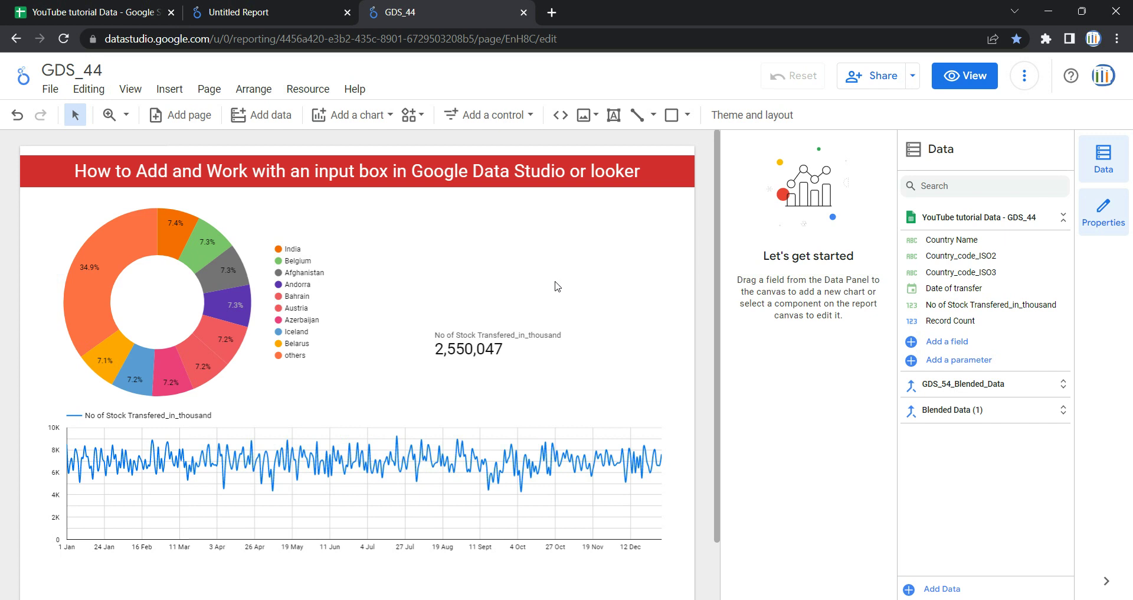
- Add an Input box control to the right of the donut chart
click(507, 122)
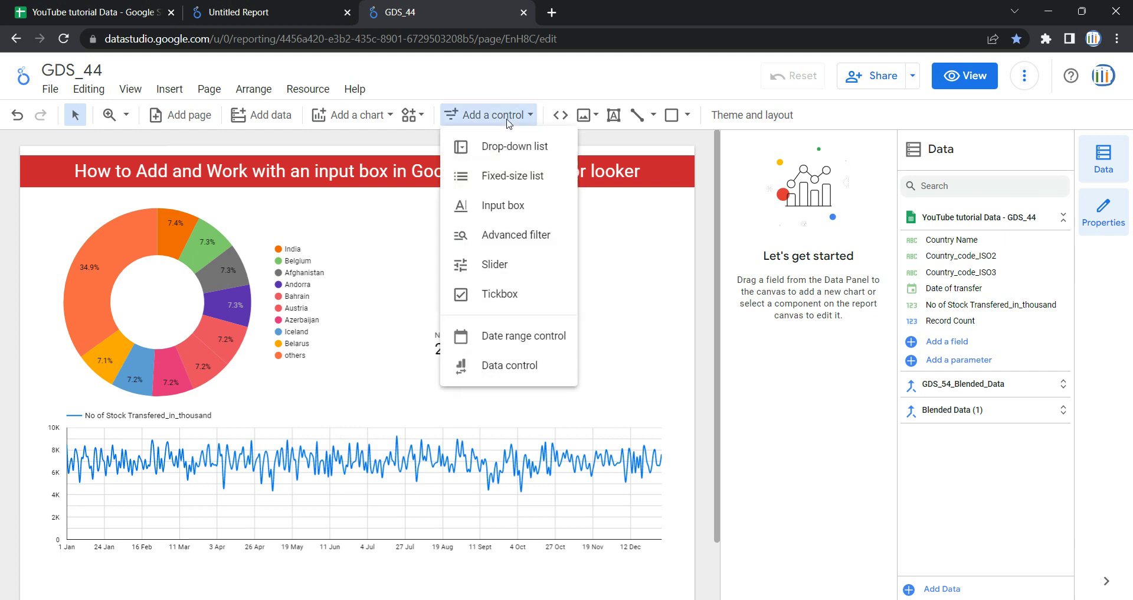
click(506, 208)
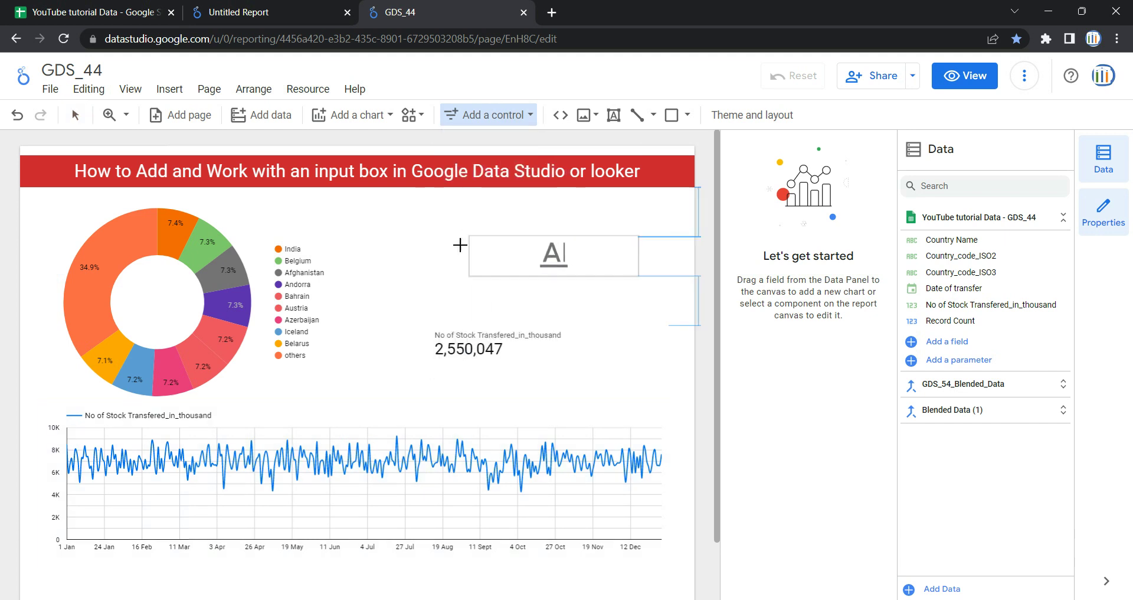
click(441, 209)
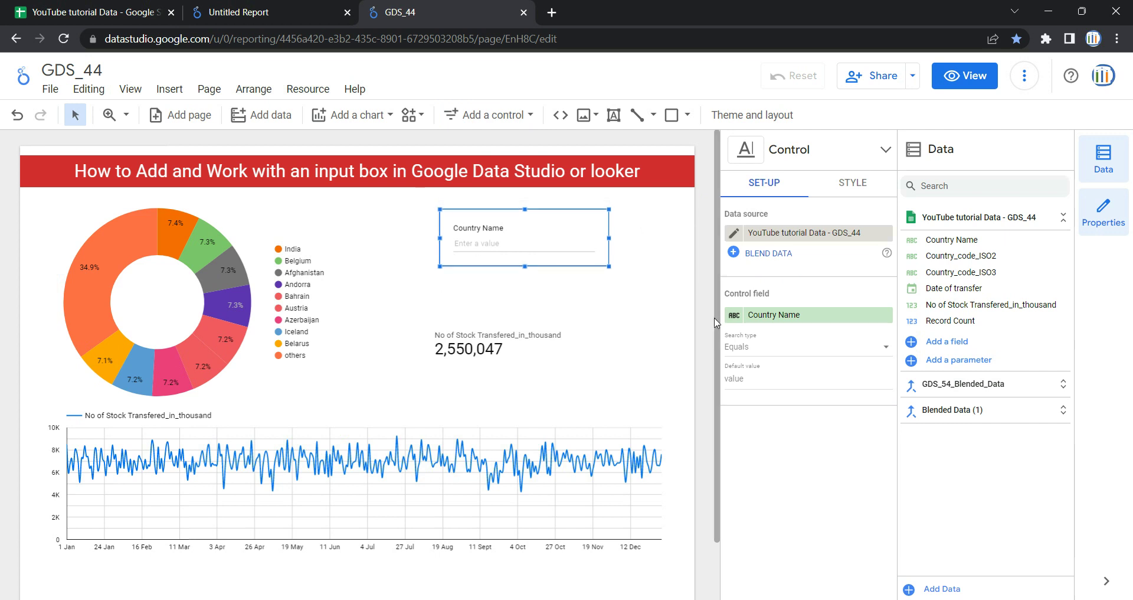
click(777, 316)
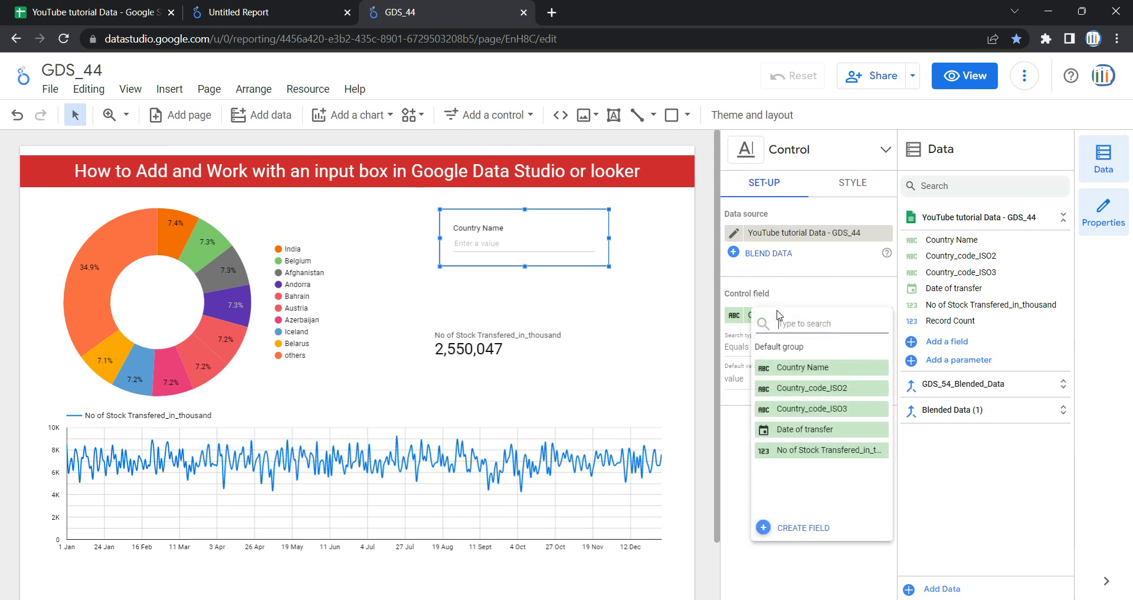
click(833, 416)
click(826, 316)
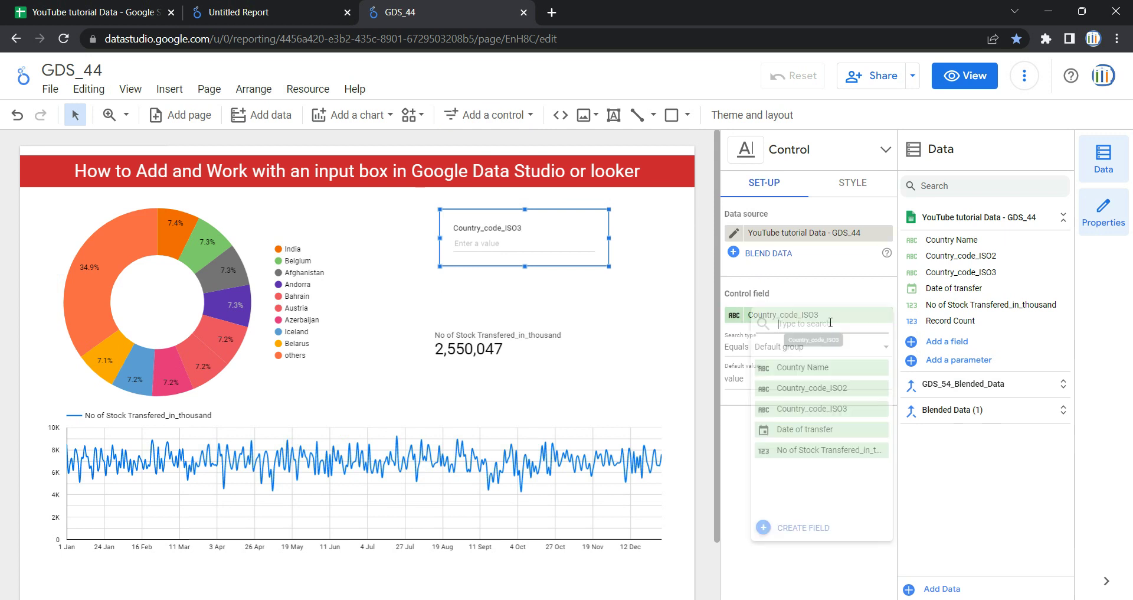
click(830, 451)
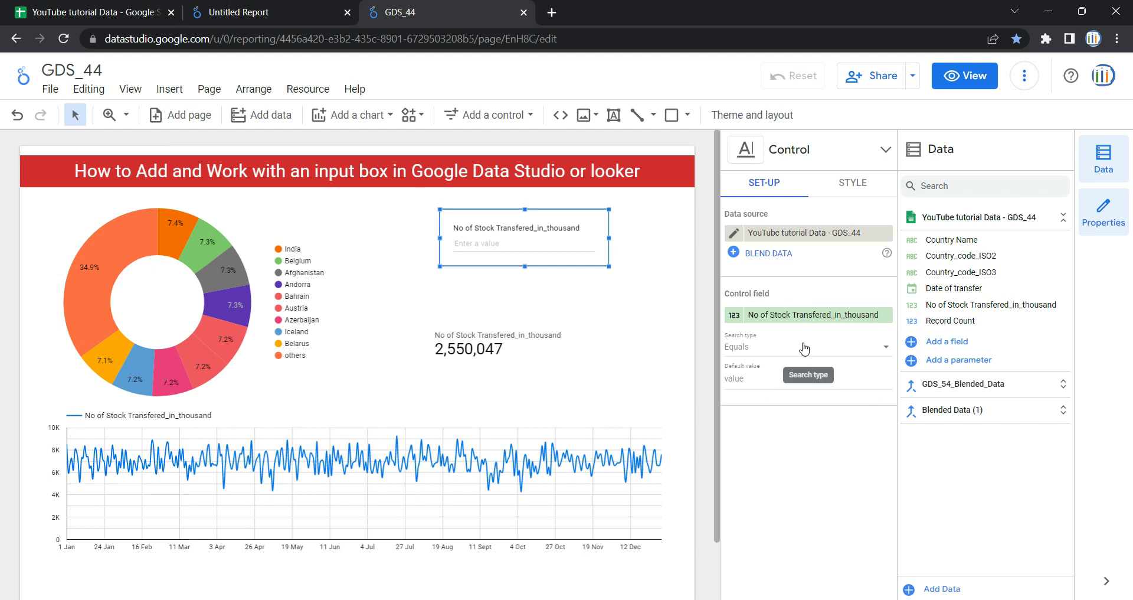
click(807, 320)
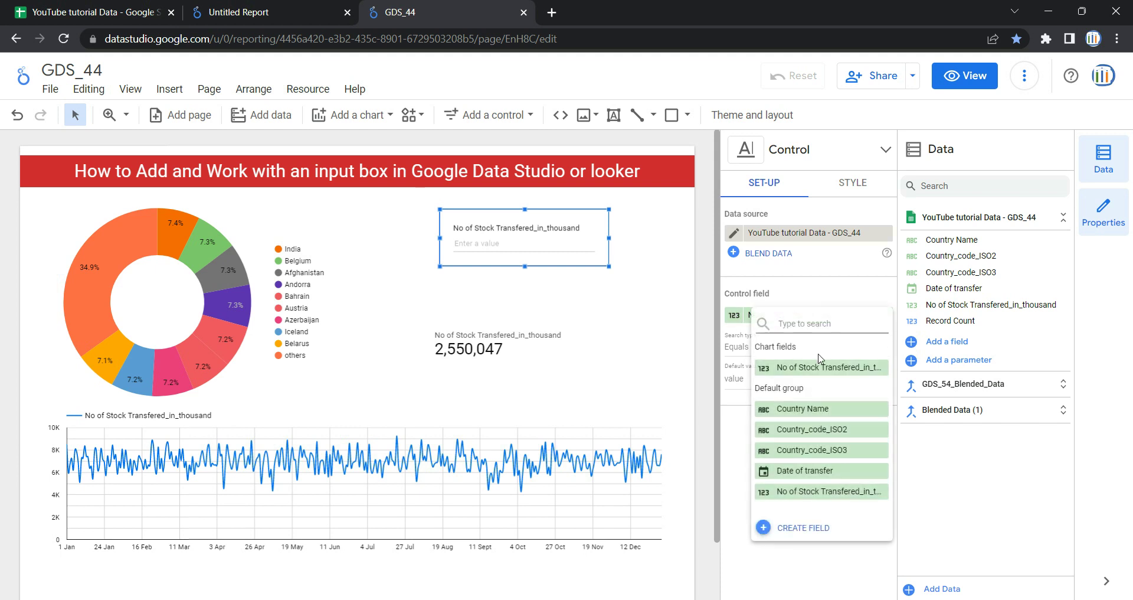
click(817, 408)
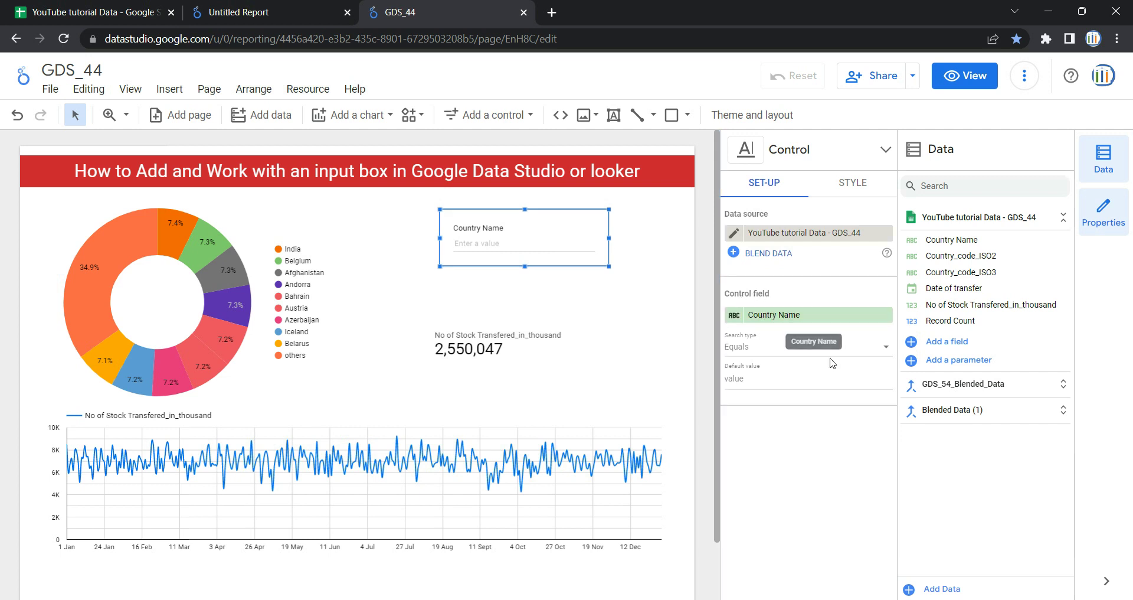
- Change the Country Name input box search type from Equals to Starts with
click(757, 353)
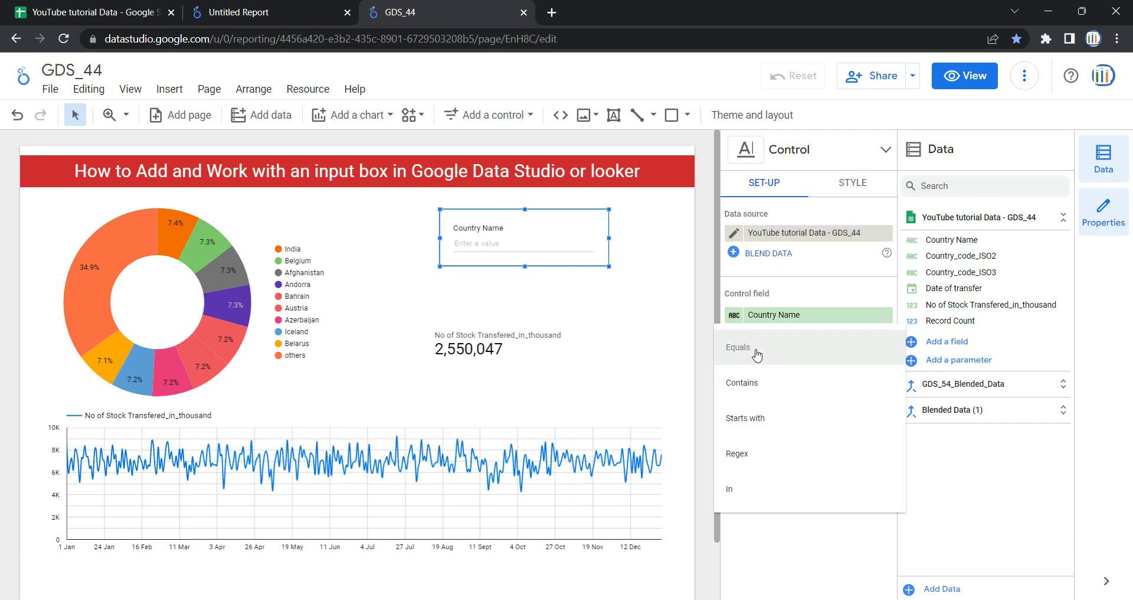
click(771, 376)
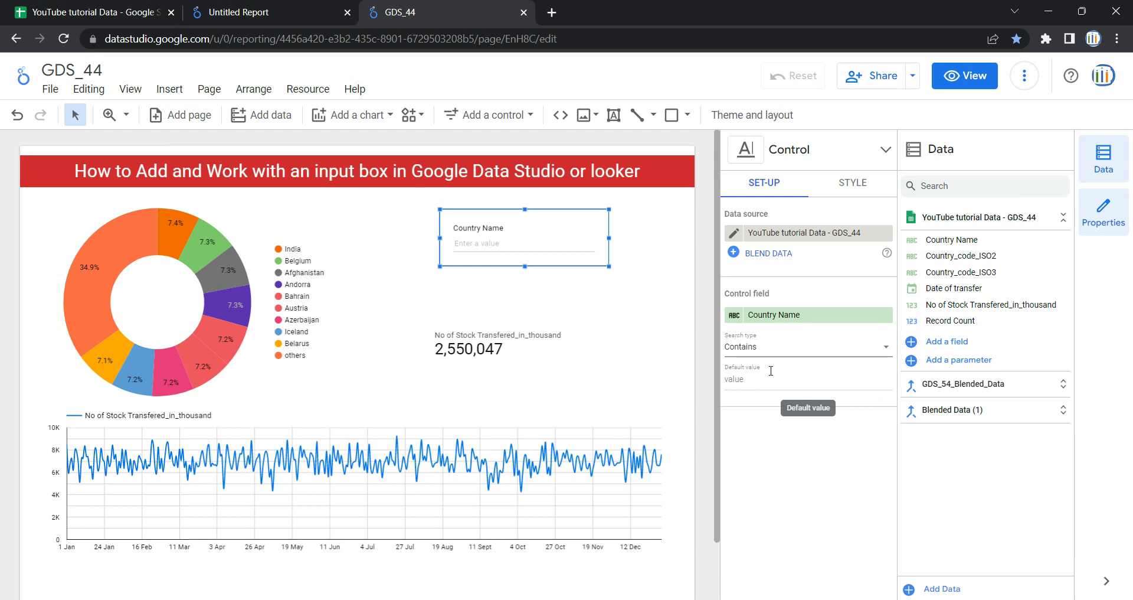
click(774, 347)
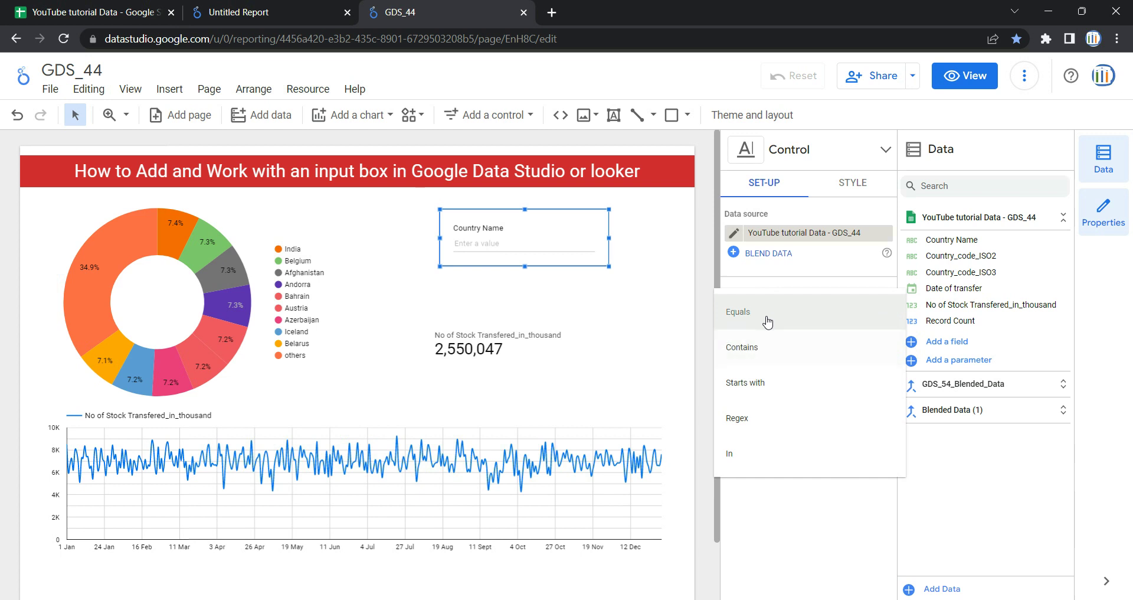
click(767, 321)
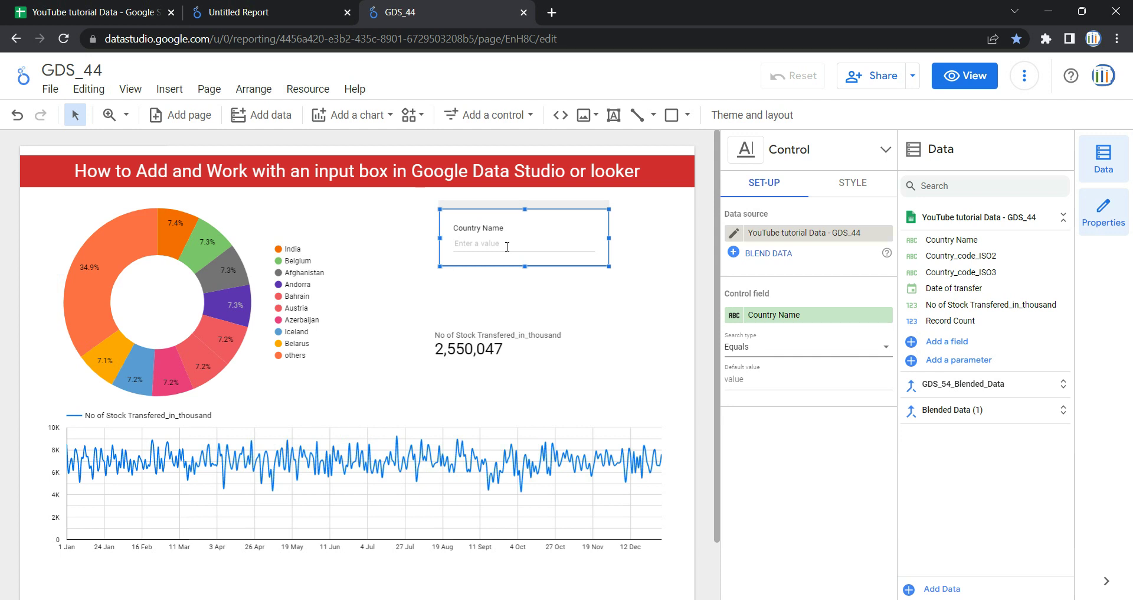
click(760, 348)
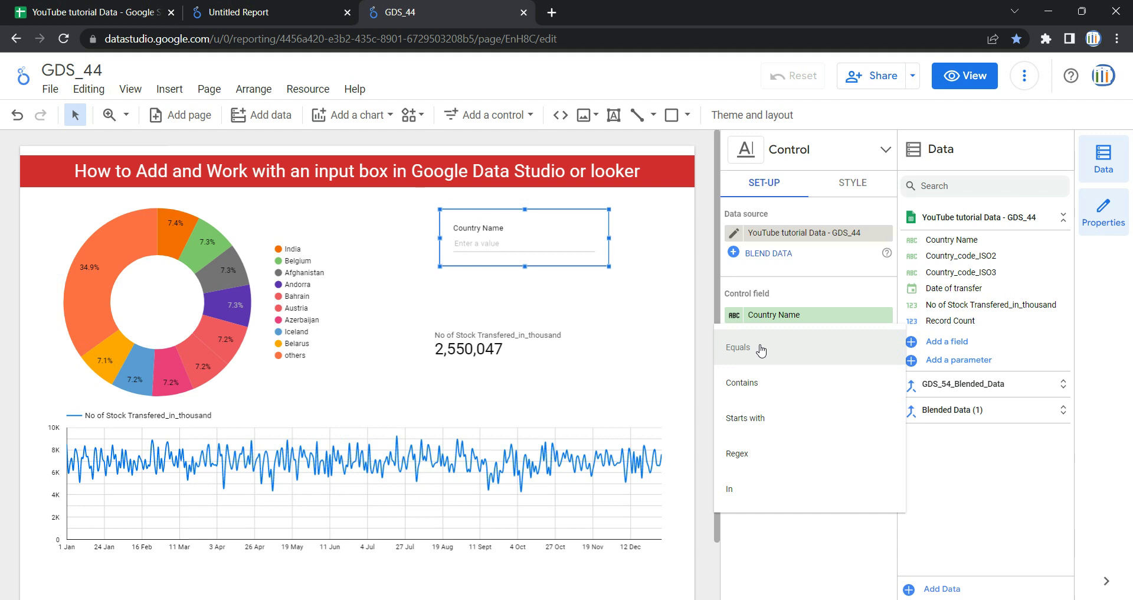
click(805, 421)
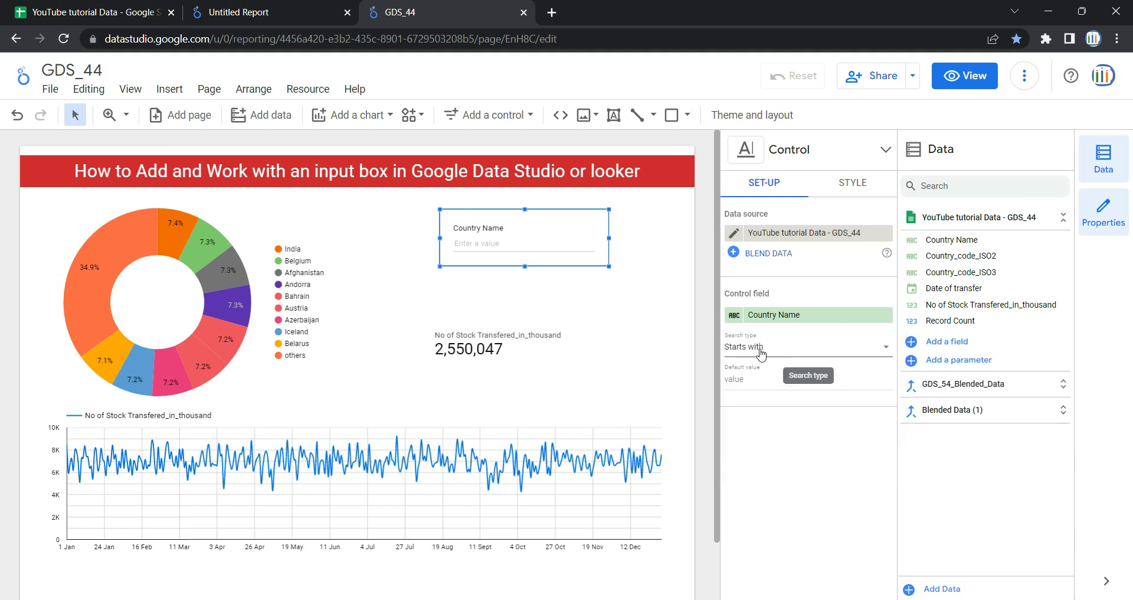
click(496, 244)
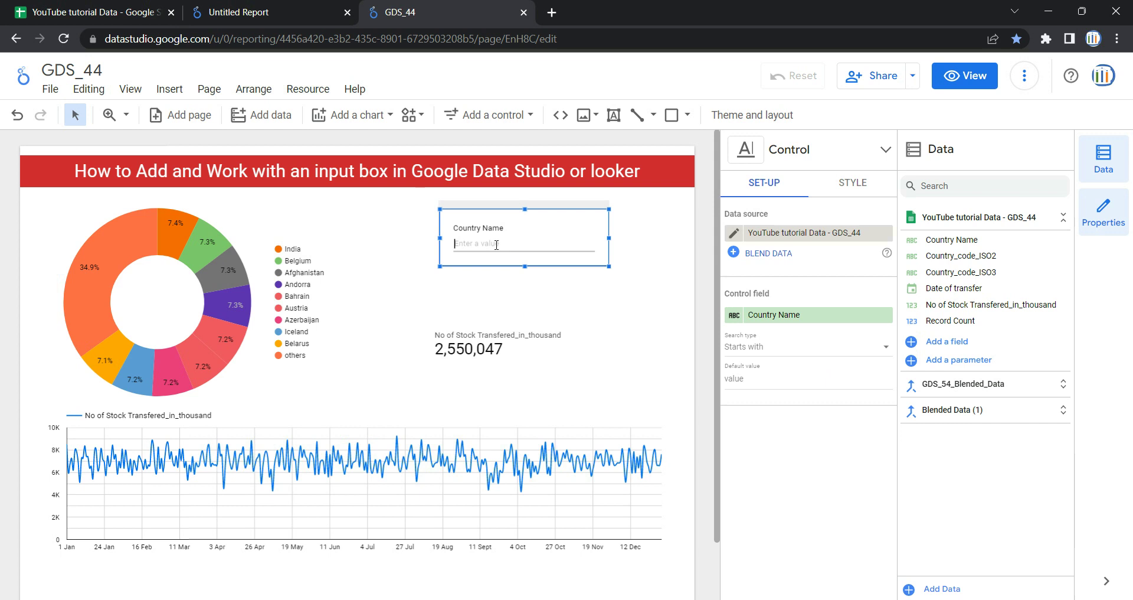
- Enter IN in the Country Name box and preview the report in view mode
text(IN)
click(575, 296)
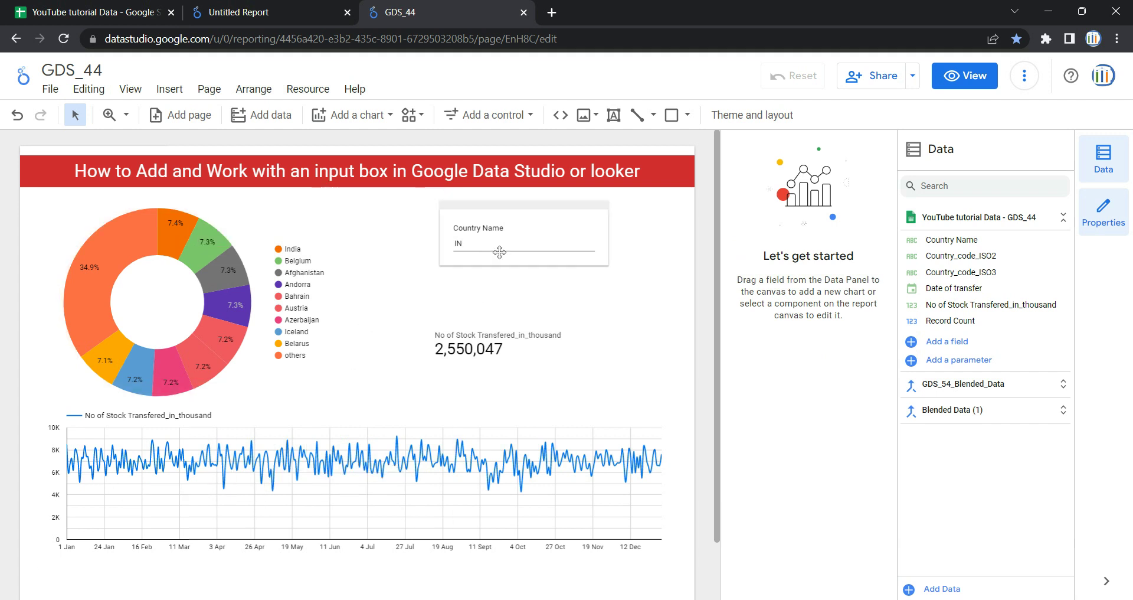
click(954, 78)
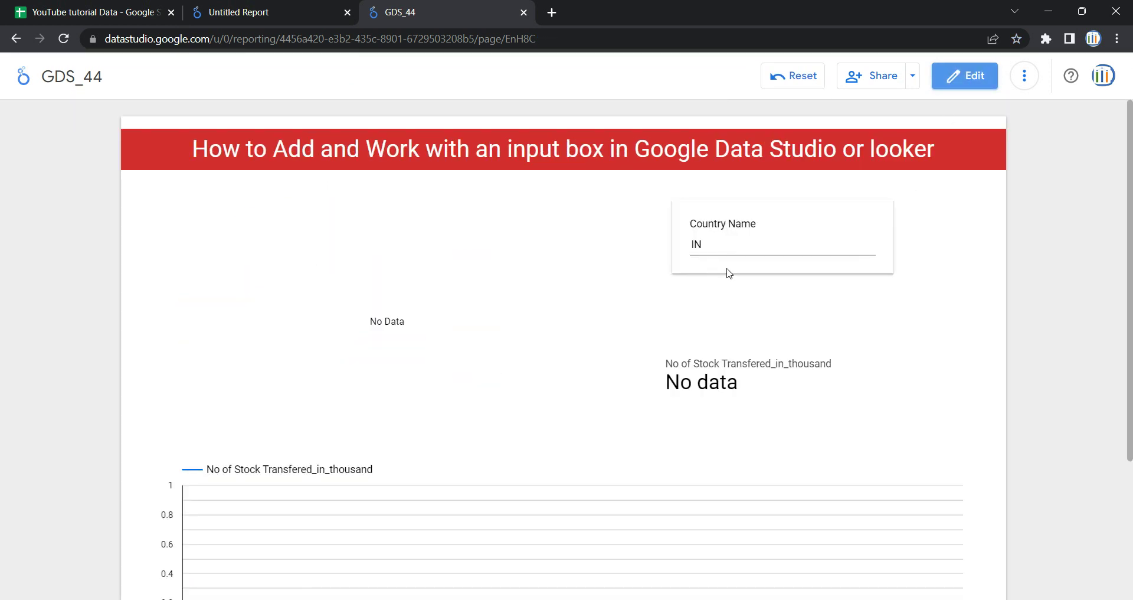
- Replace the value with 'In' to show only Indonesia and India (361,437), then resume editing
click(706, 243)
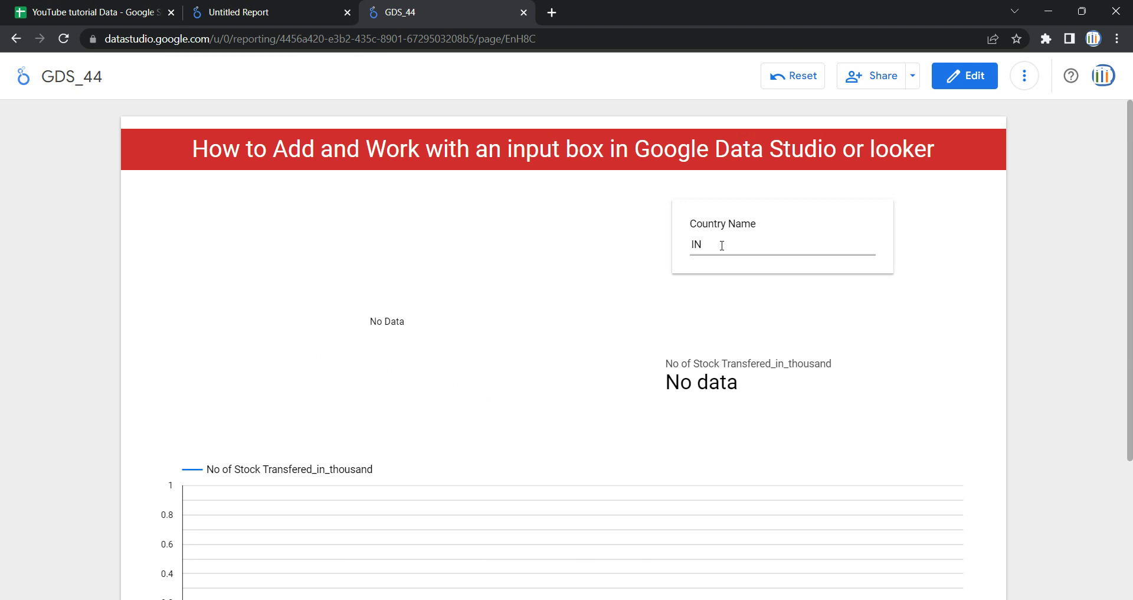
key(BackSpace)
key(BackSpace)
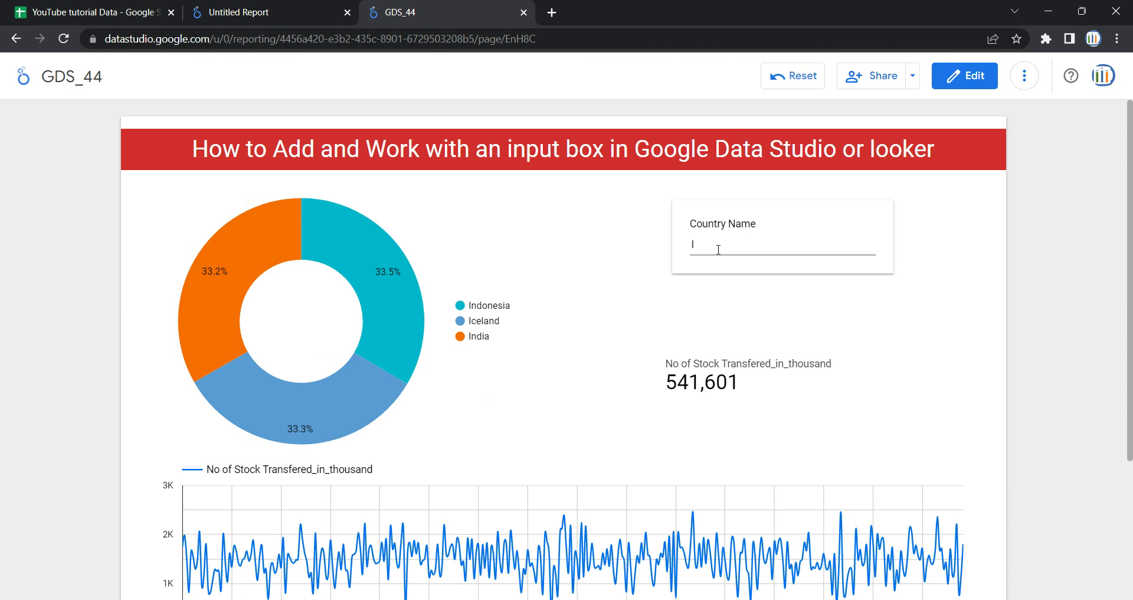
text(In)
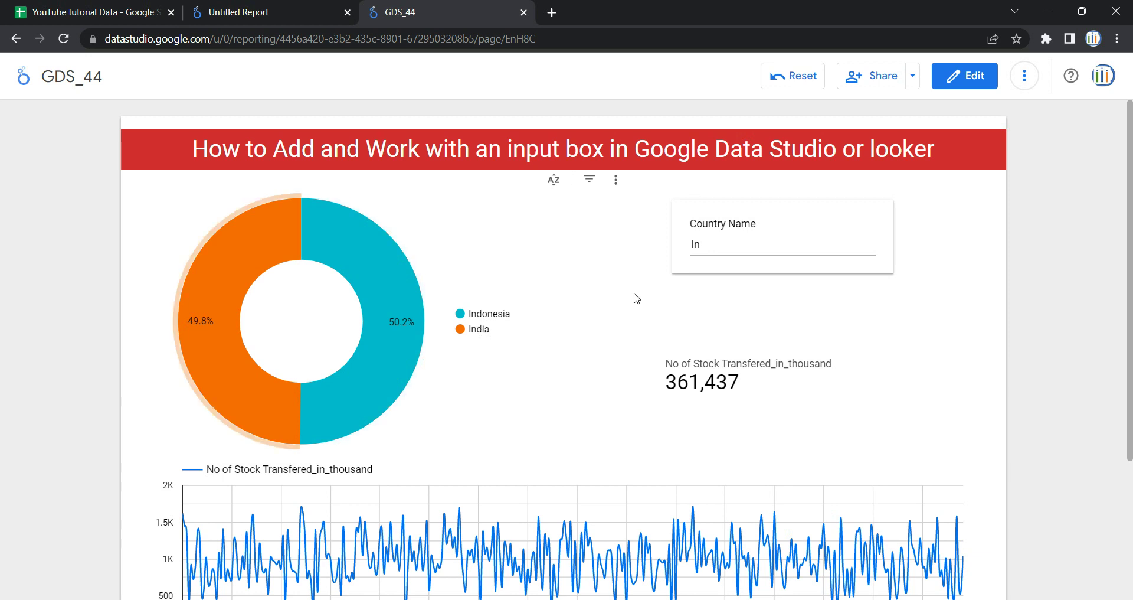
click(963, 77)
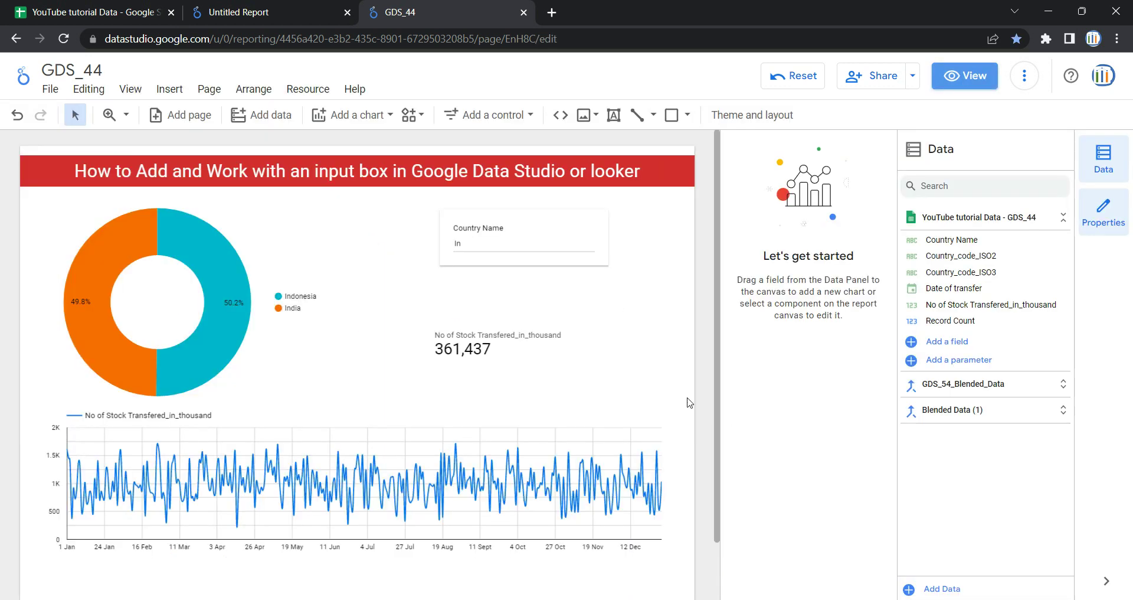
- Set the Country Name control's search type to In
click(562, 212)
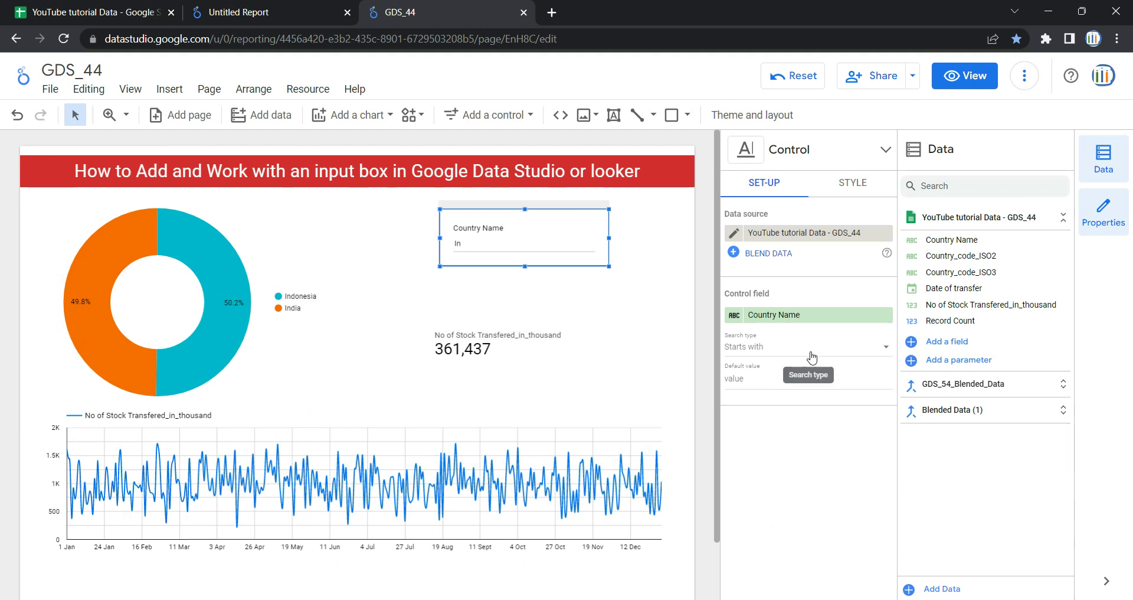
click(811, 356)
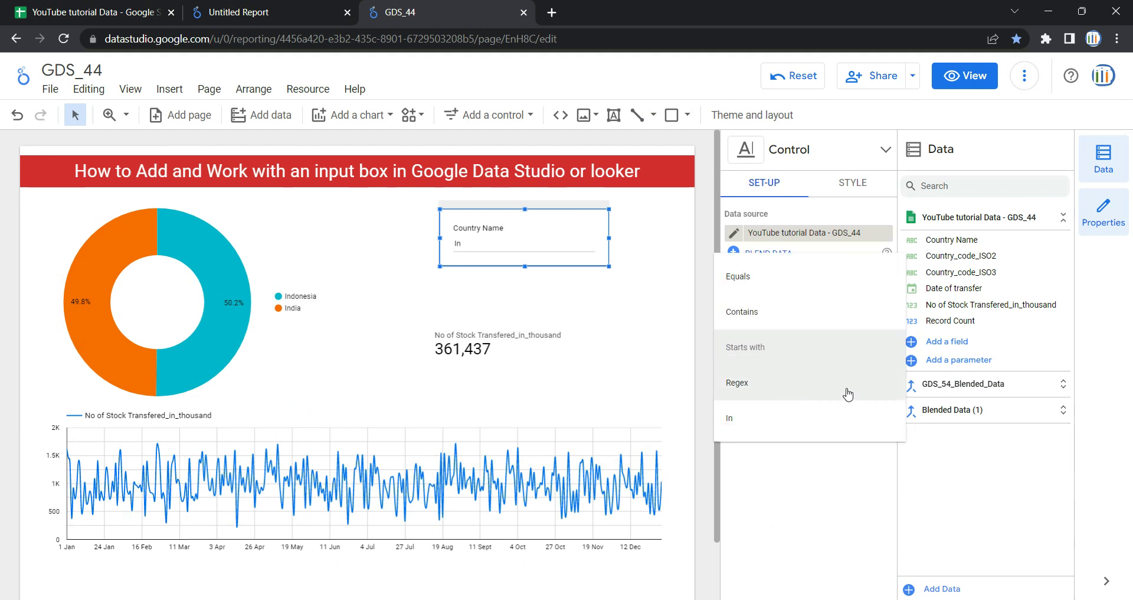
click(809, 416)
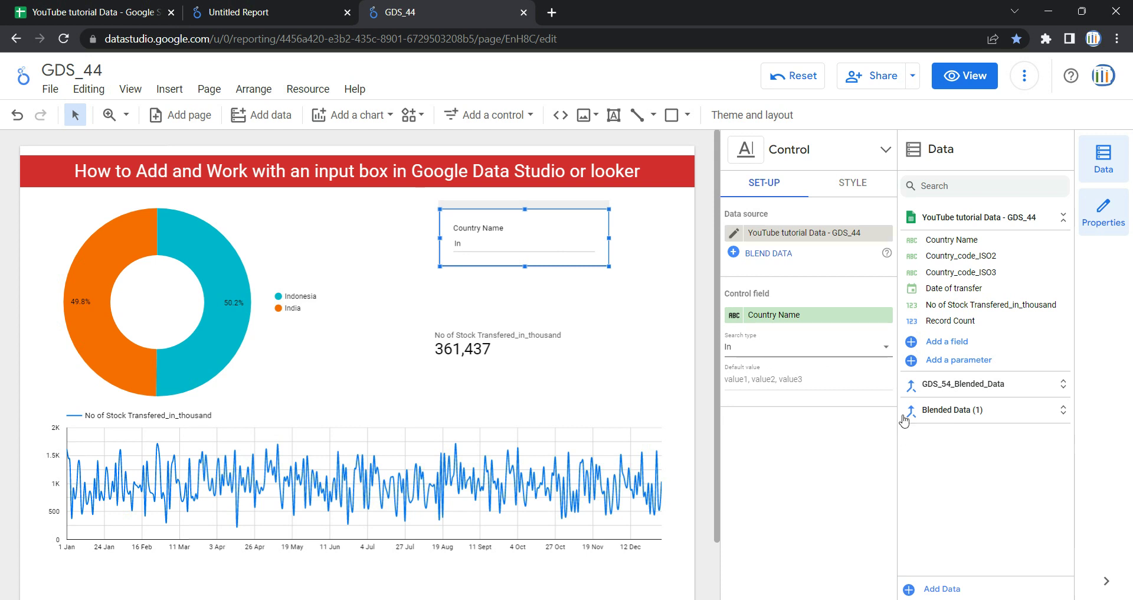
- Set the default value to 'India, Bahrain' and preview the report in view mode
click(778, 378)
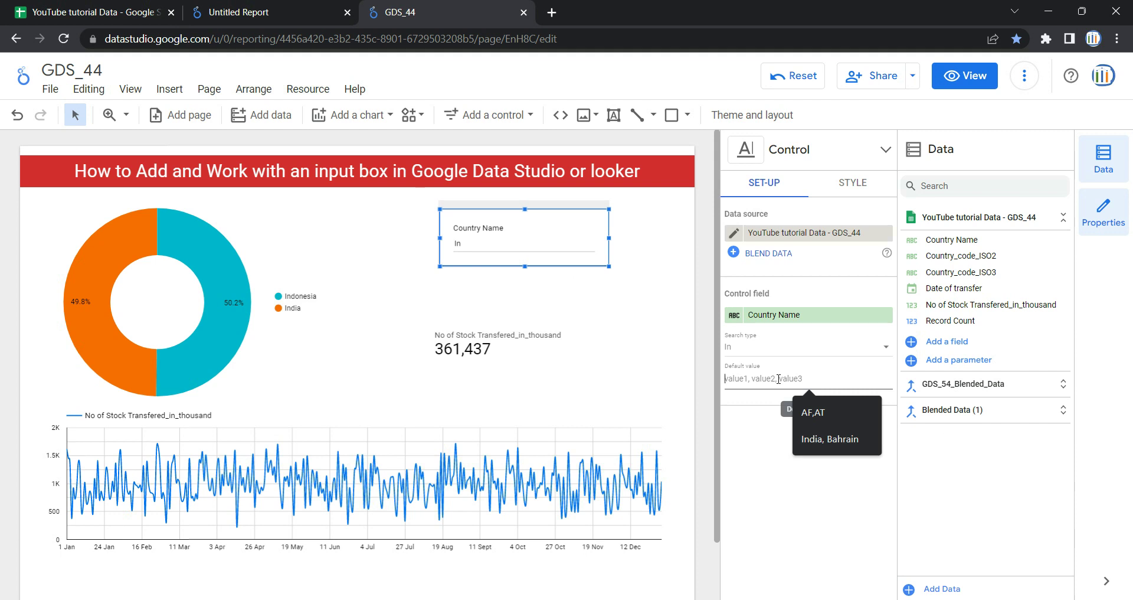
click(832, 438)
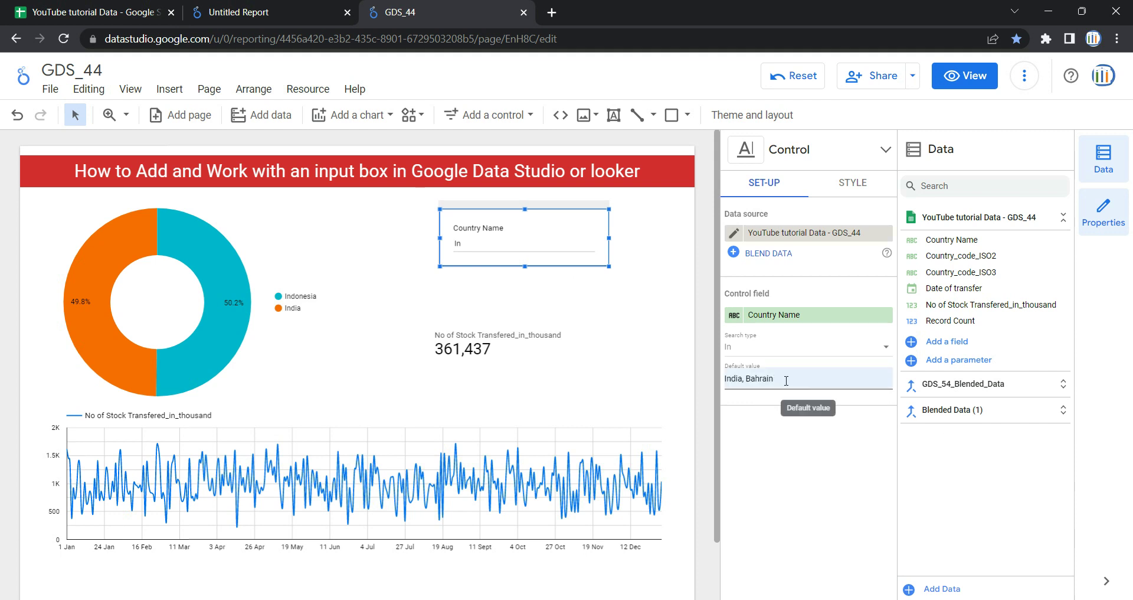
triple_click(786, 380)
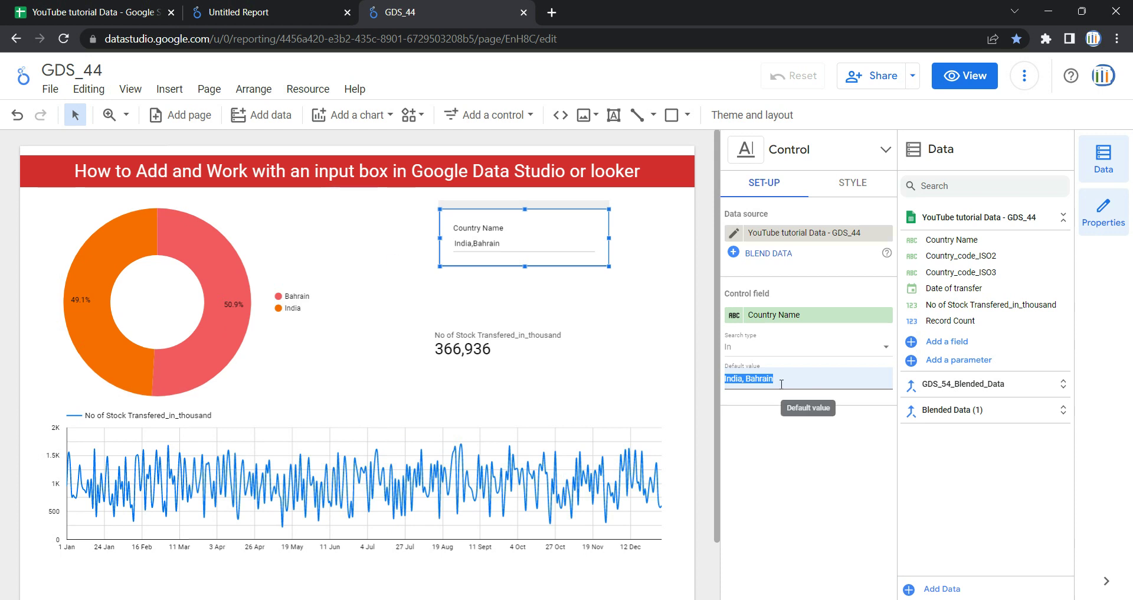
click(982, 81)
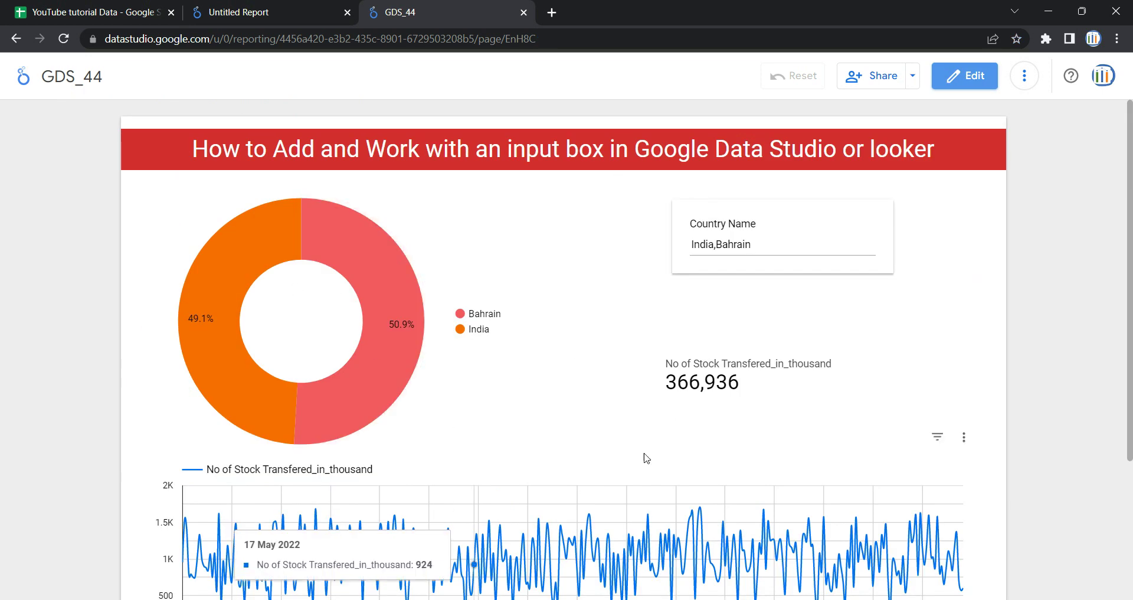
- Clear the India,Bahrain value to show all countries (2,550,047), then return to editing
drag(767, 242, 670, 252)
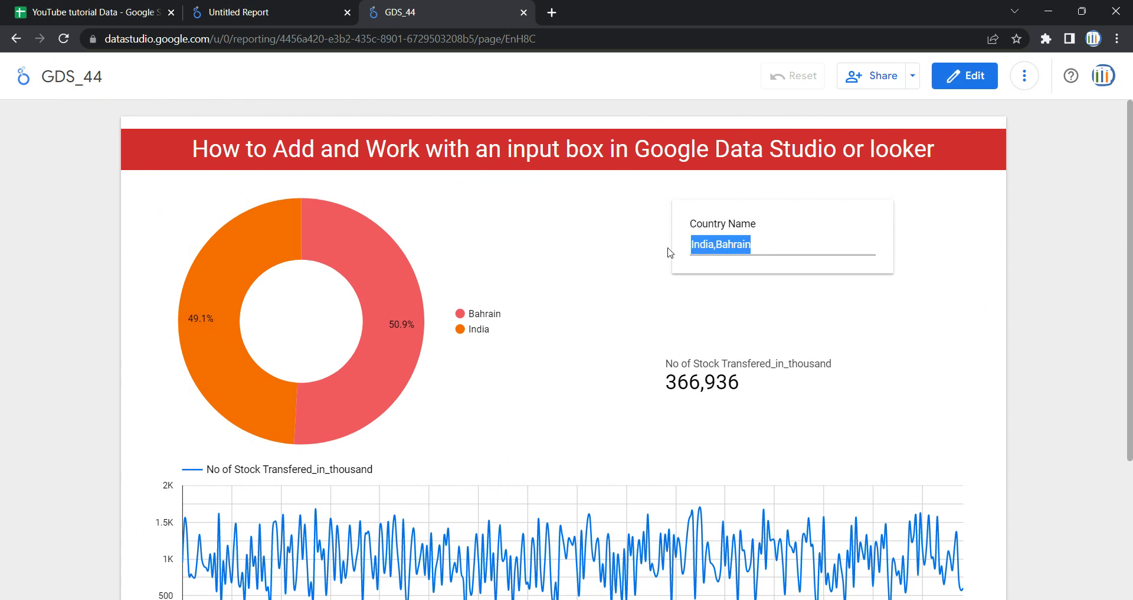
key(BackSpace)
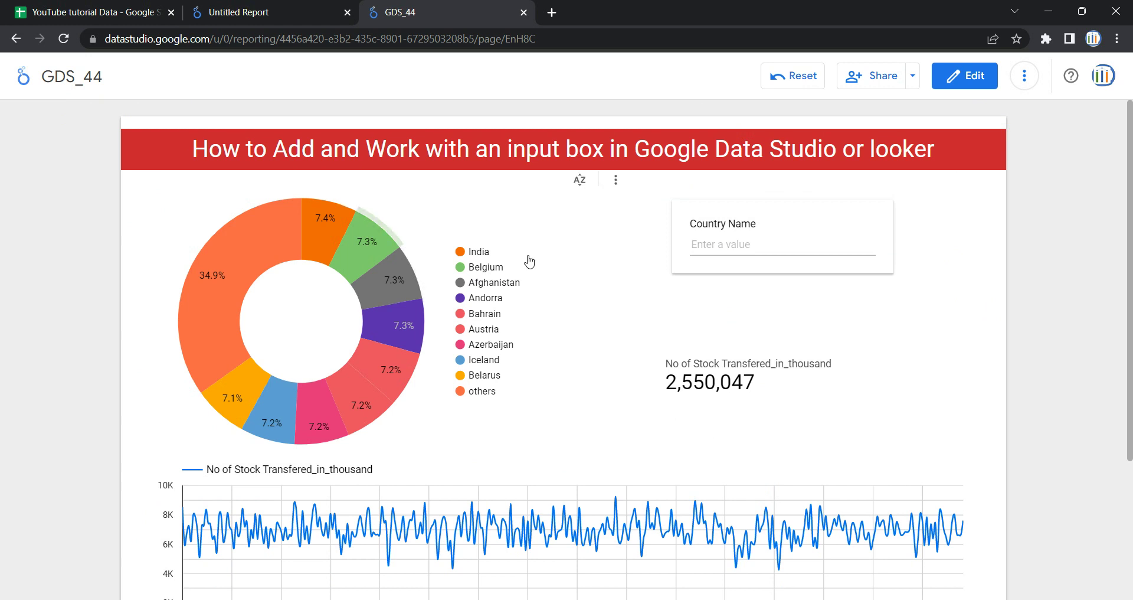
scroll(563, 286, down, 1)
scroll(566, 284, up, 1)
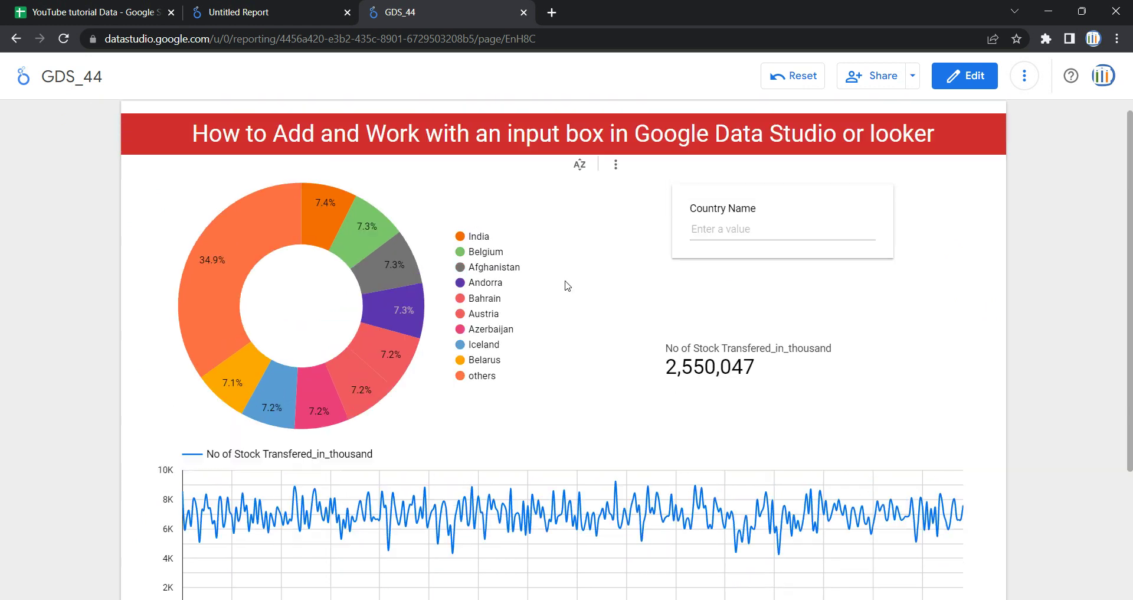
click(965, 76)
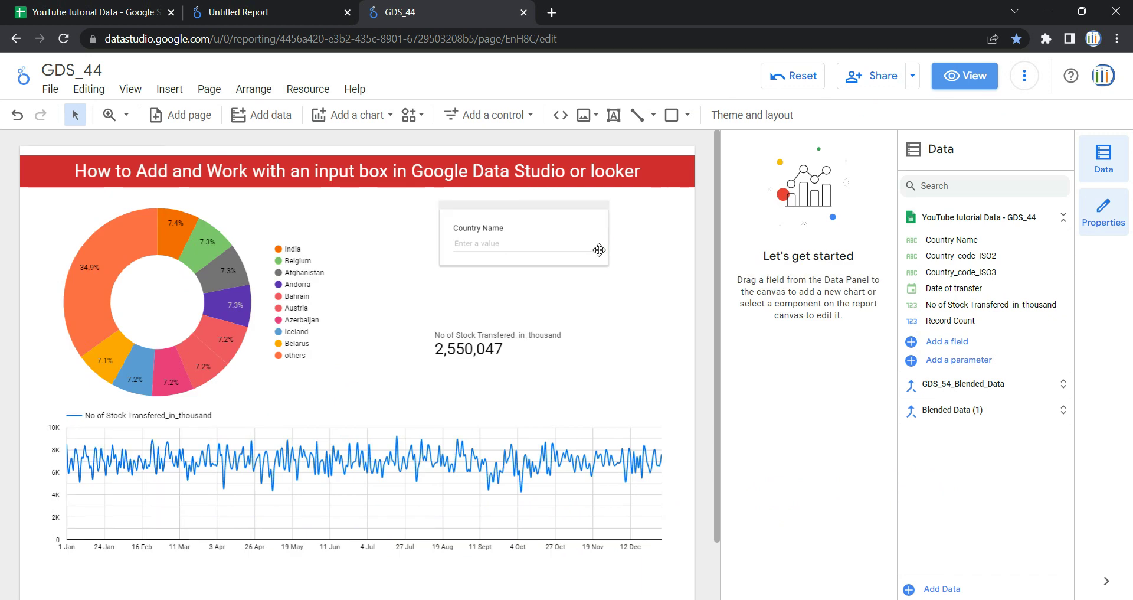
- In Style, keep the control a Fixed-size input box with Input box auto width on
click(605, 248)
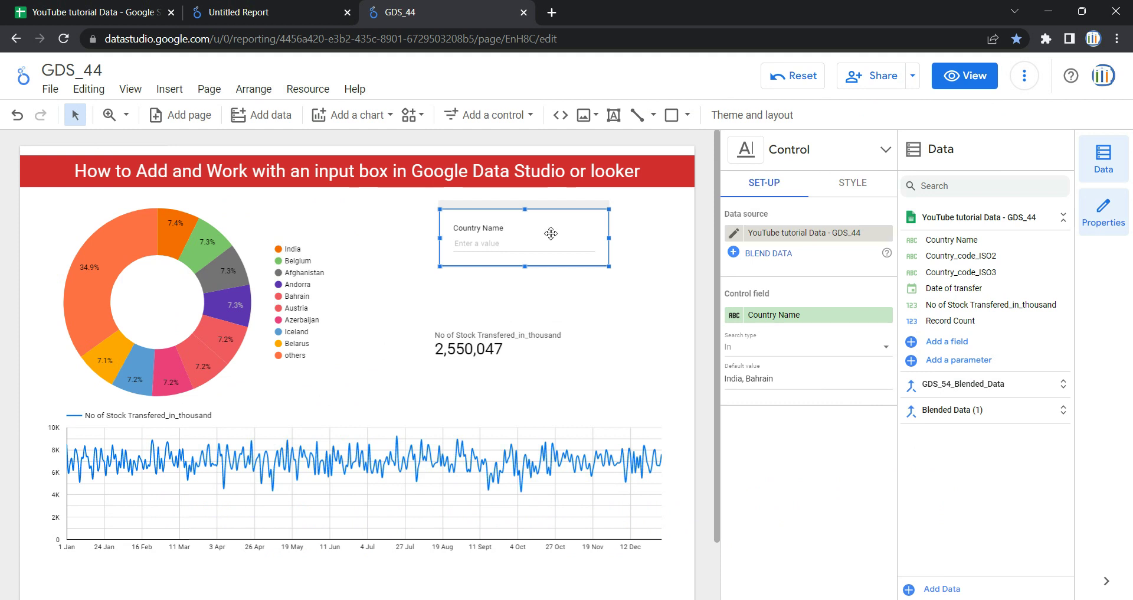
click(854, 189)
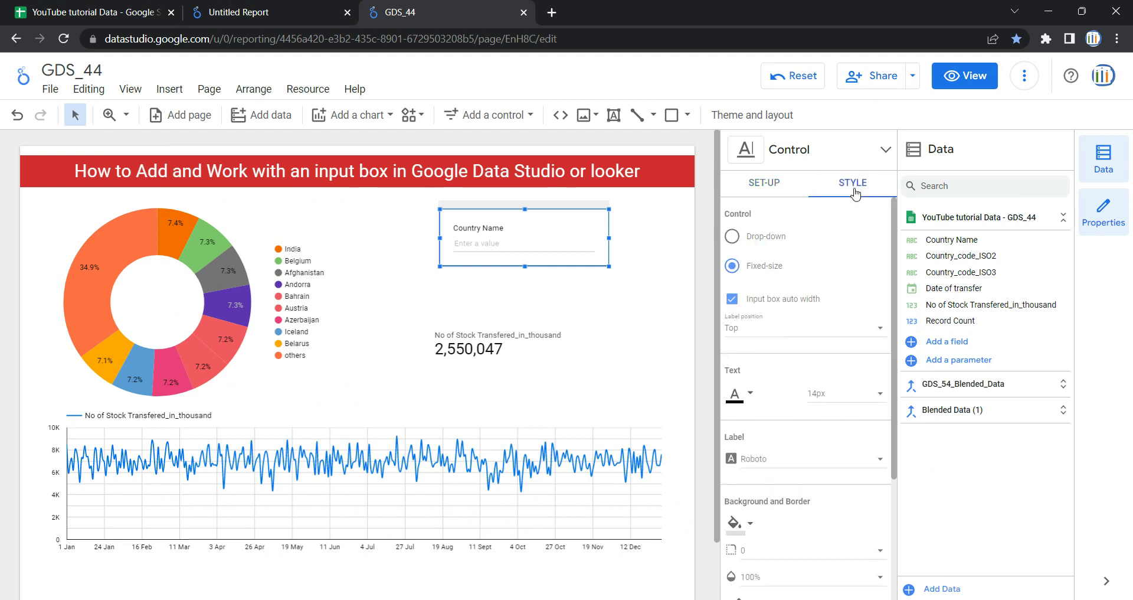
click(747, 238)
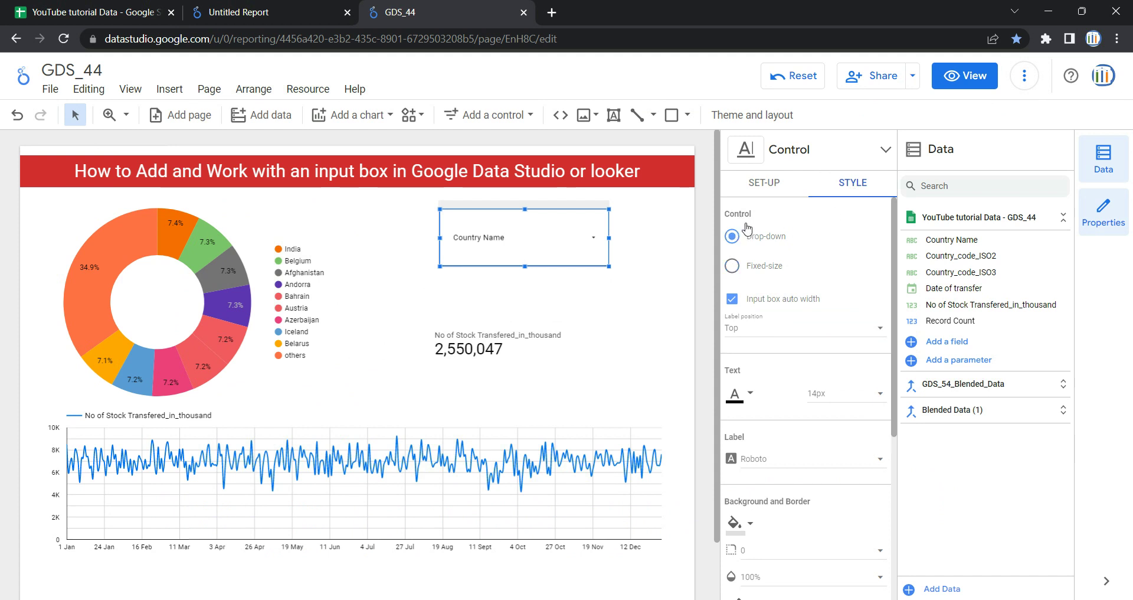
click(593, 238)
click(760, 268)
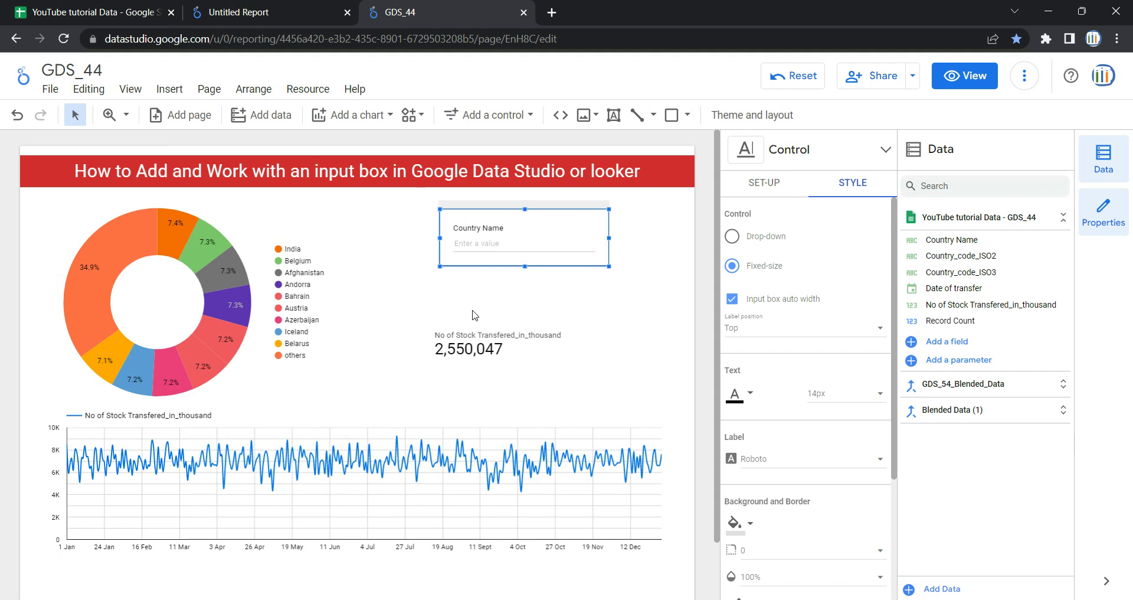
click(754, 301)
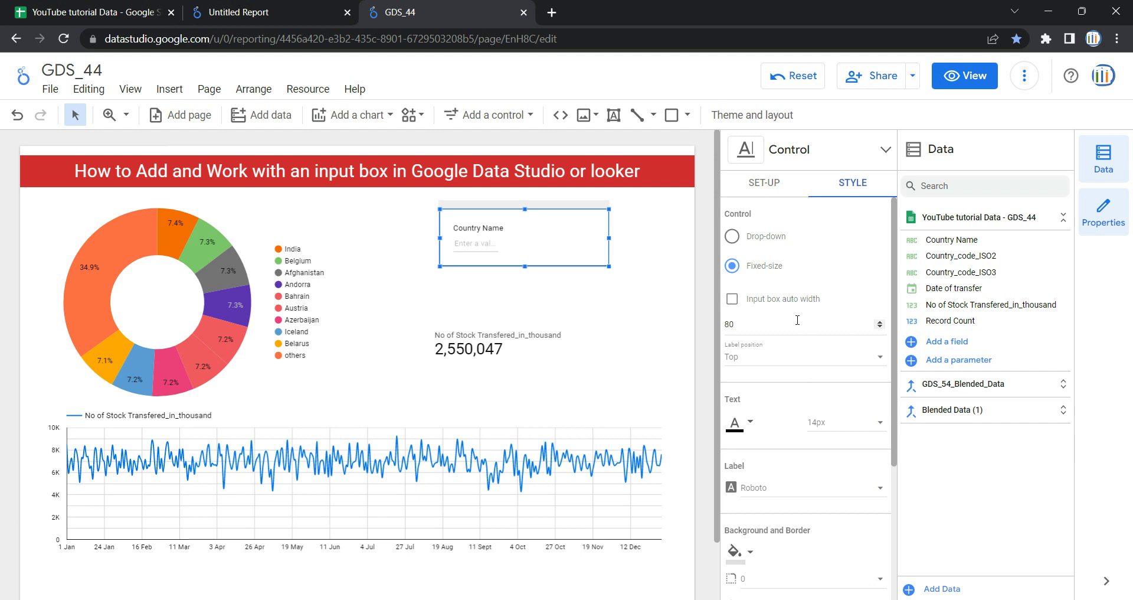
click(758, 299)
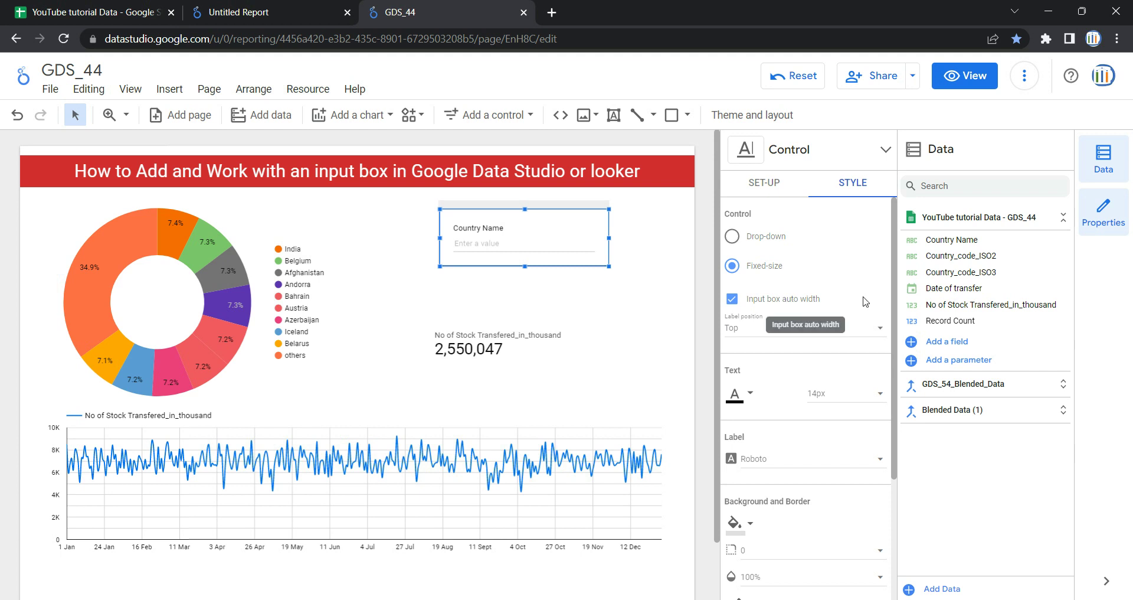
- Set the Country Name label position to Top
click(824, 330)
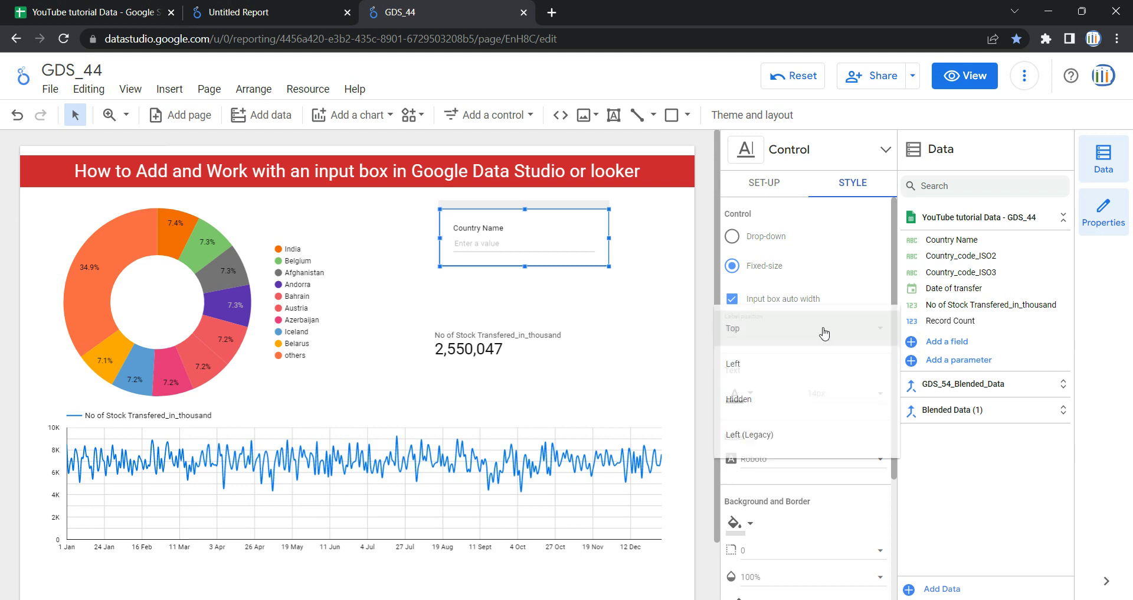
click(785, 362)
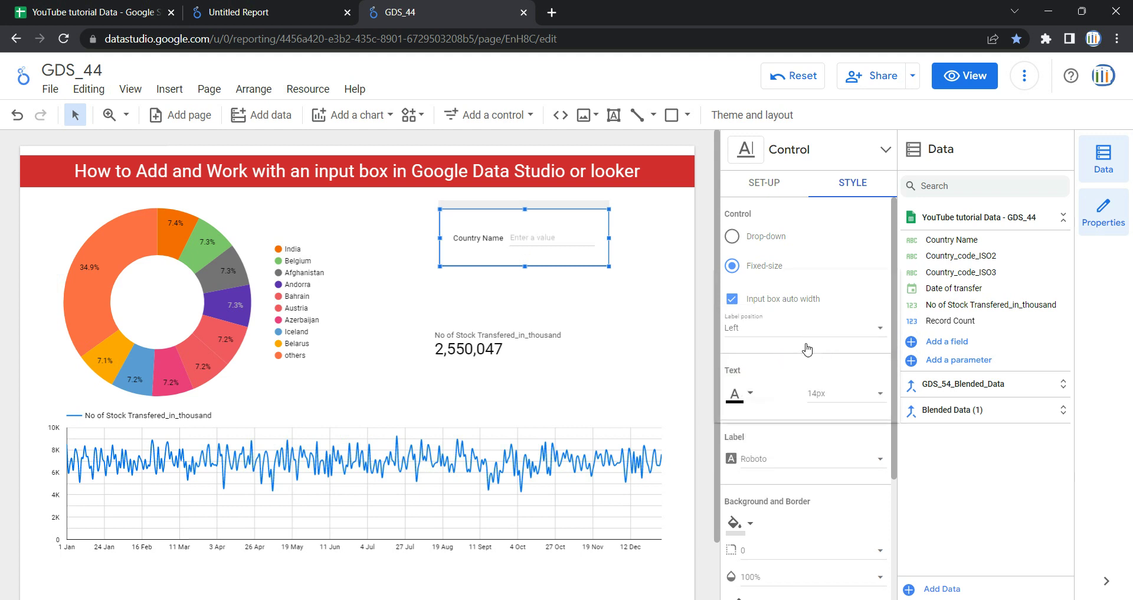
click(811, 333)
click(812, 373)
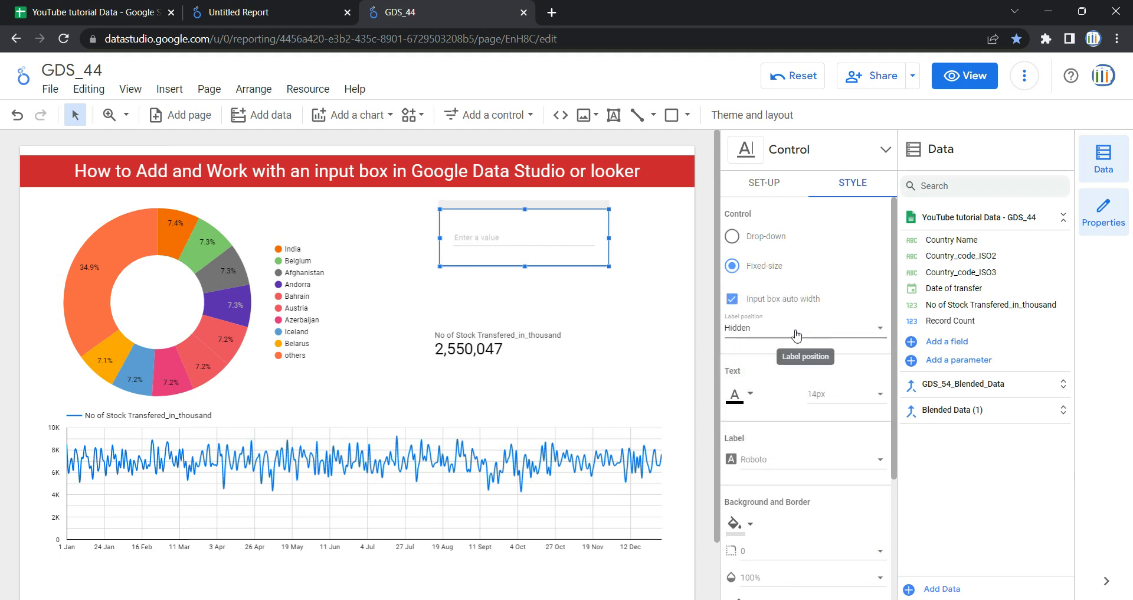
click(796, 334)
click(810, 370)
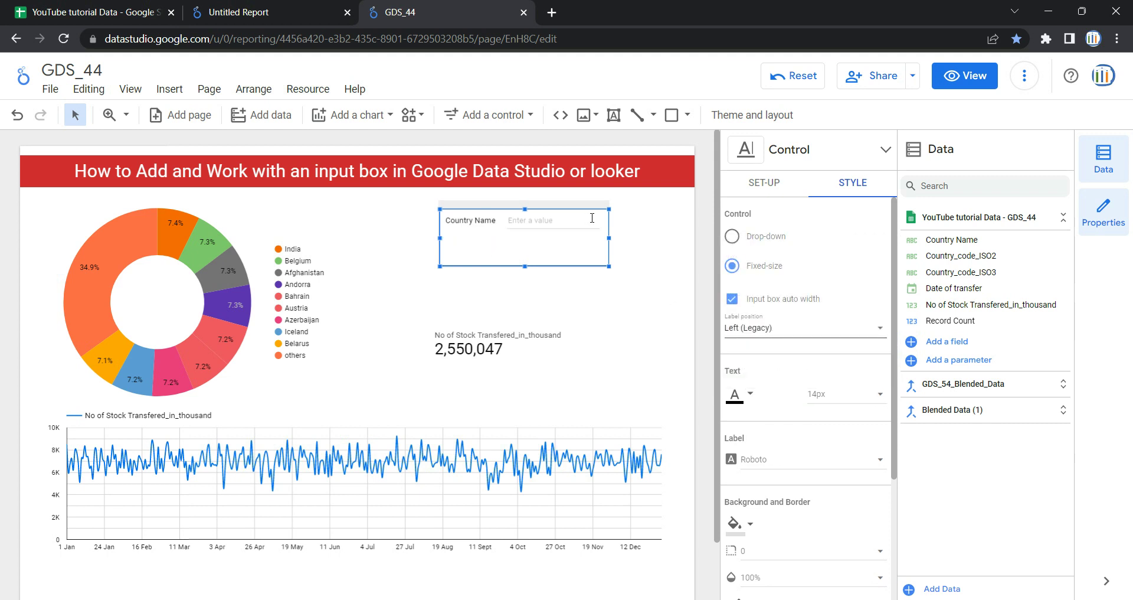
click(844, 337)
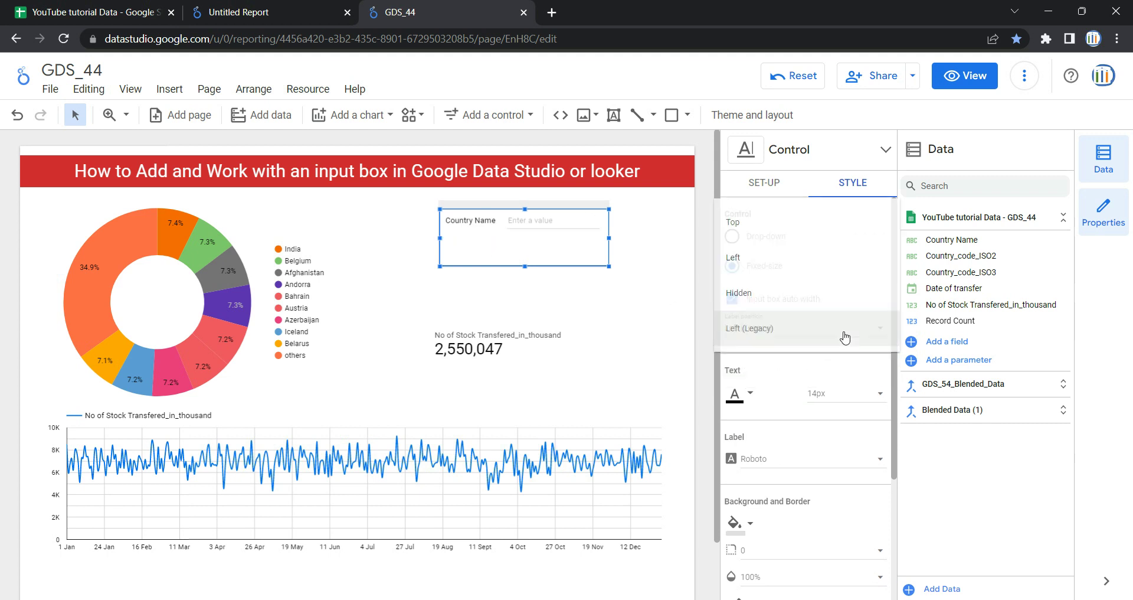
click(799, 233)
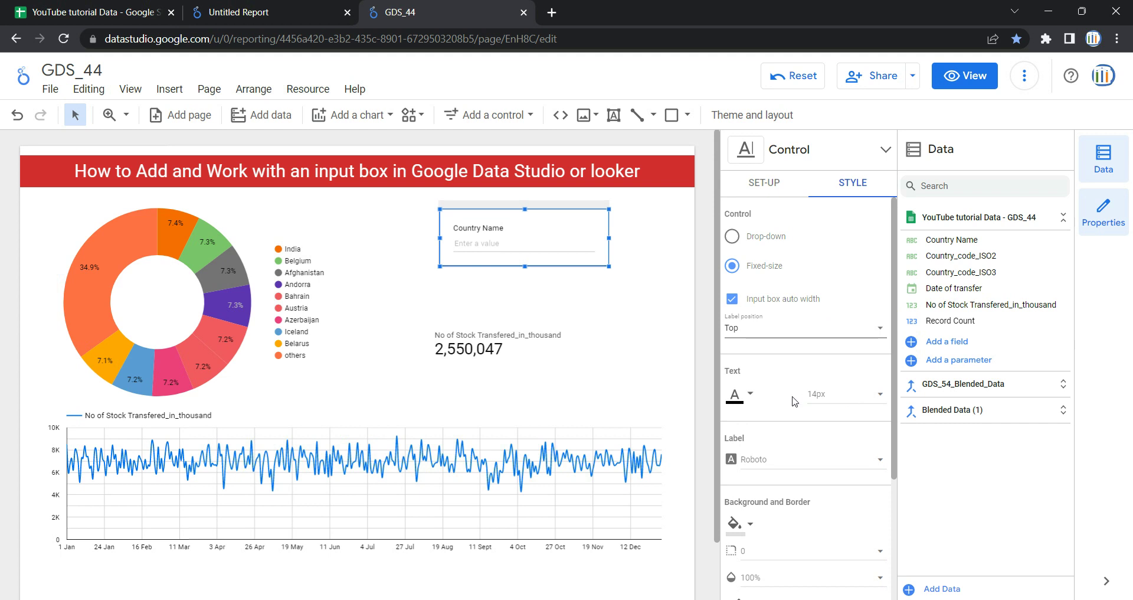
scroll(793, 399, down, 2)
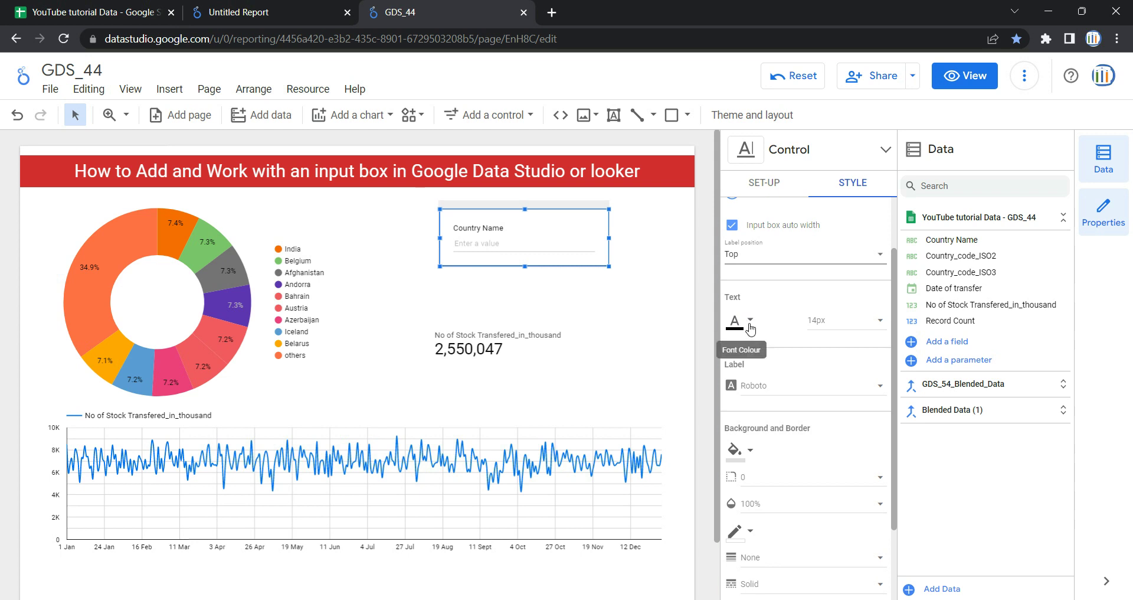
- Set the input text size to 18px and the label font to Raleway
click(848, 322)
click(839, 354)
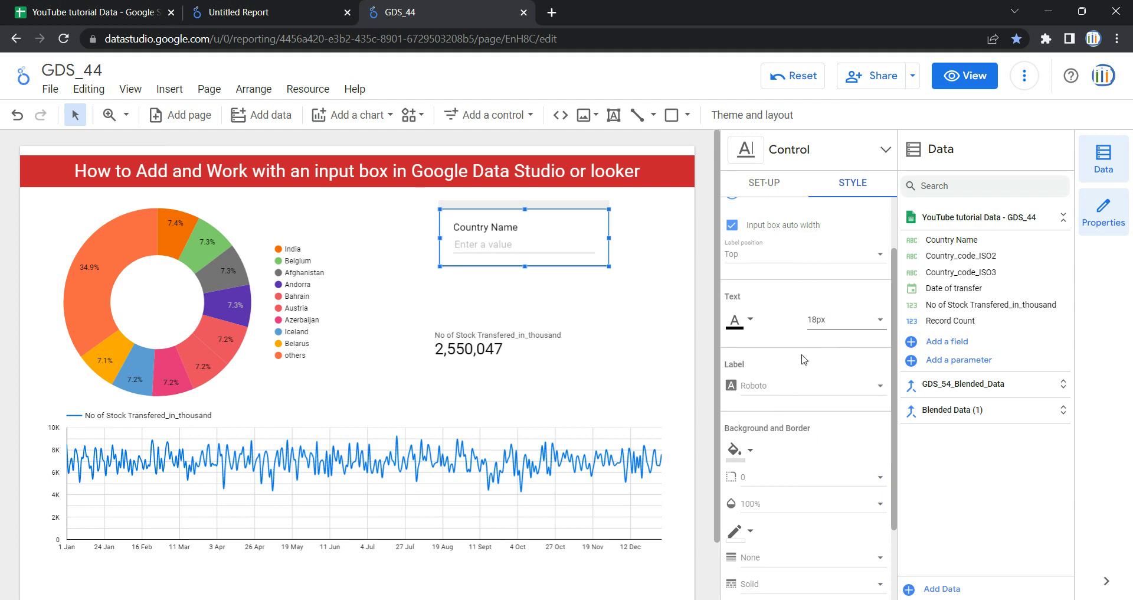
click(750, 389)
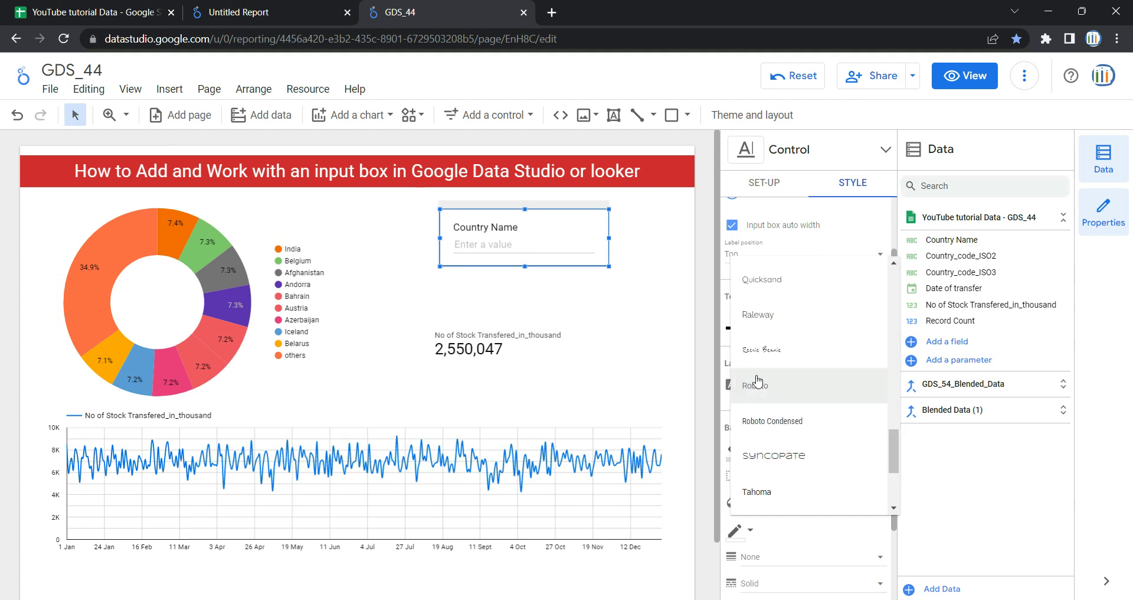
click(792, 313)
scroll(778, 356, down, 2)
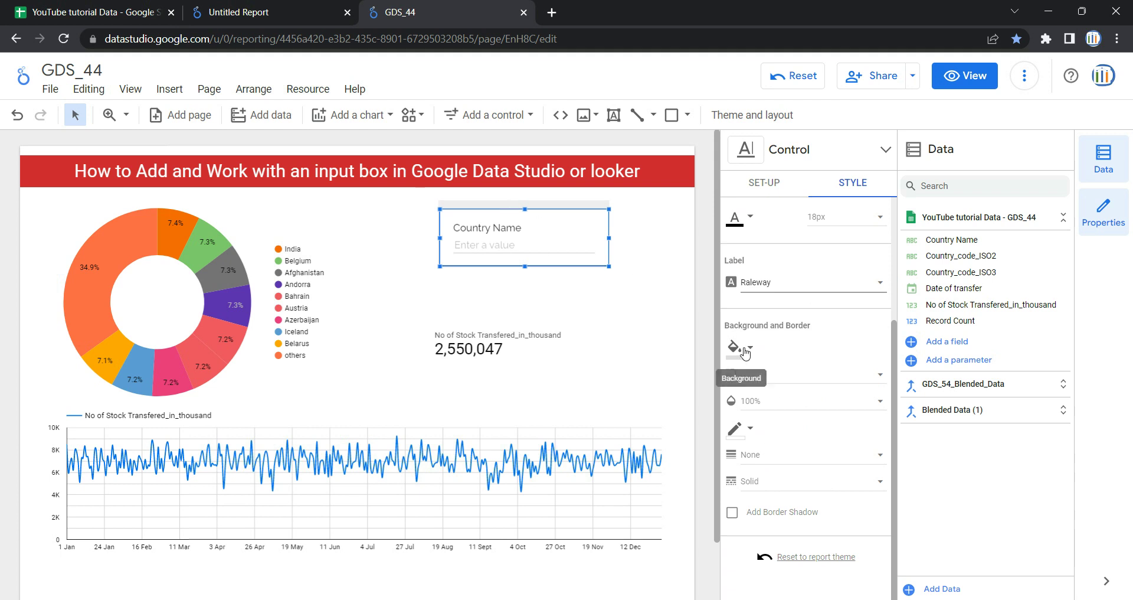
- Give the input box a light-grey background, border radius 3 and 70% opacity
click(744, 352)
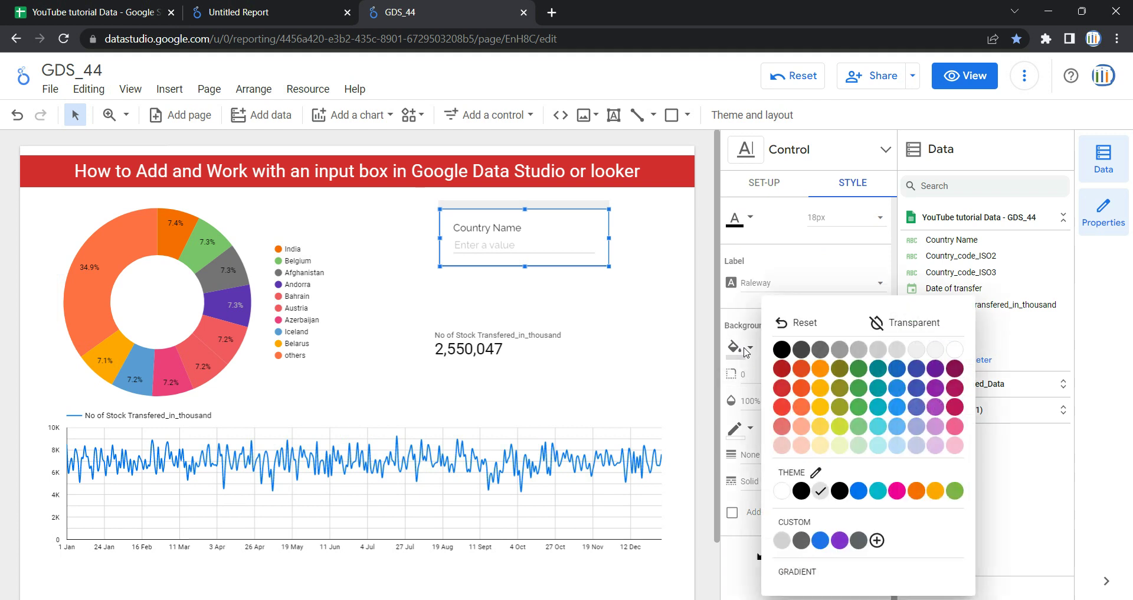
click(822, 398)
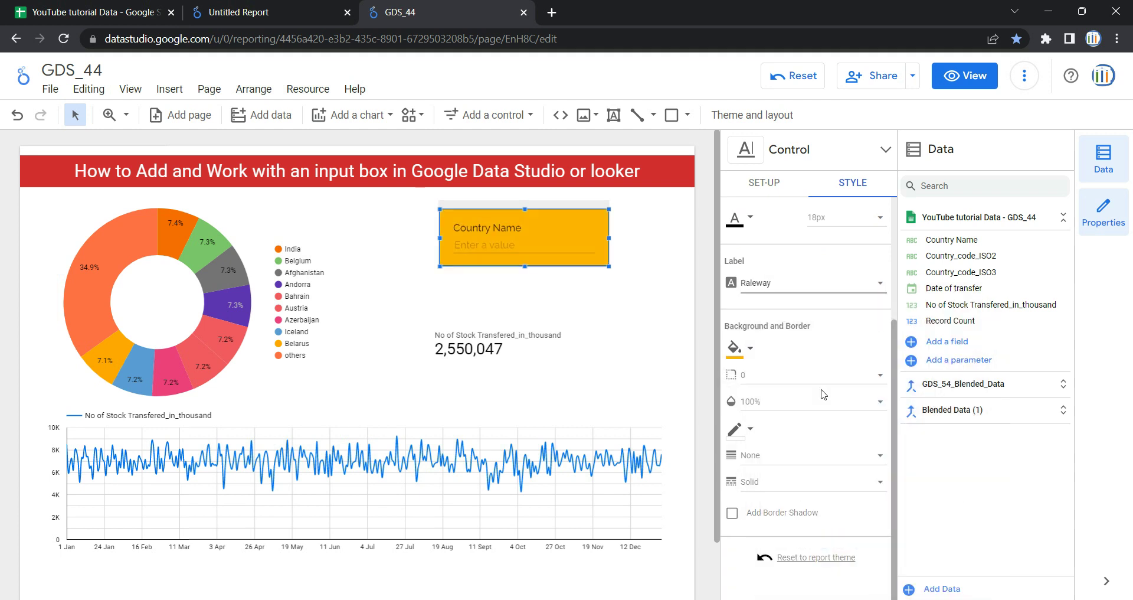
click(750, 348)
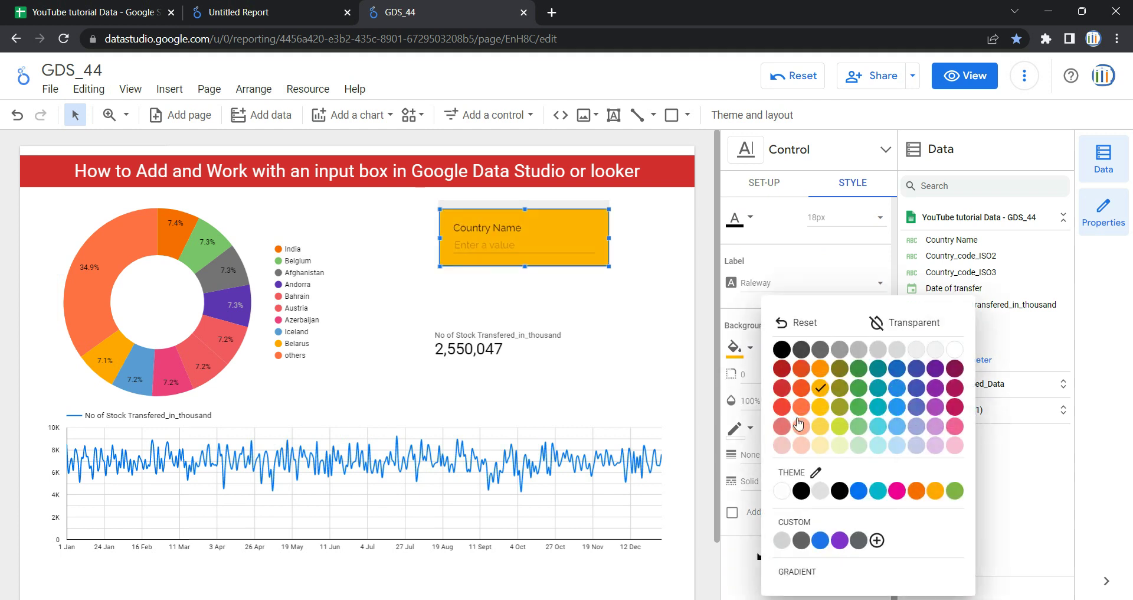
click(897, 349)
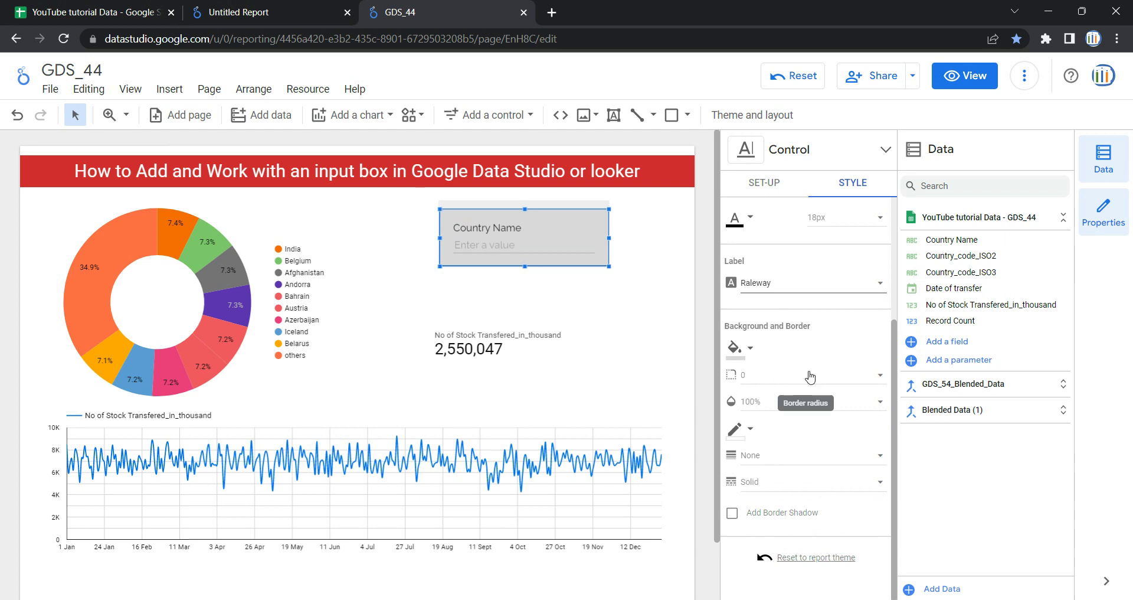
click(755, 378)
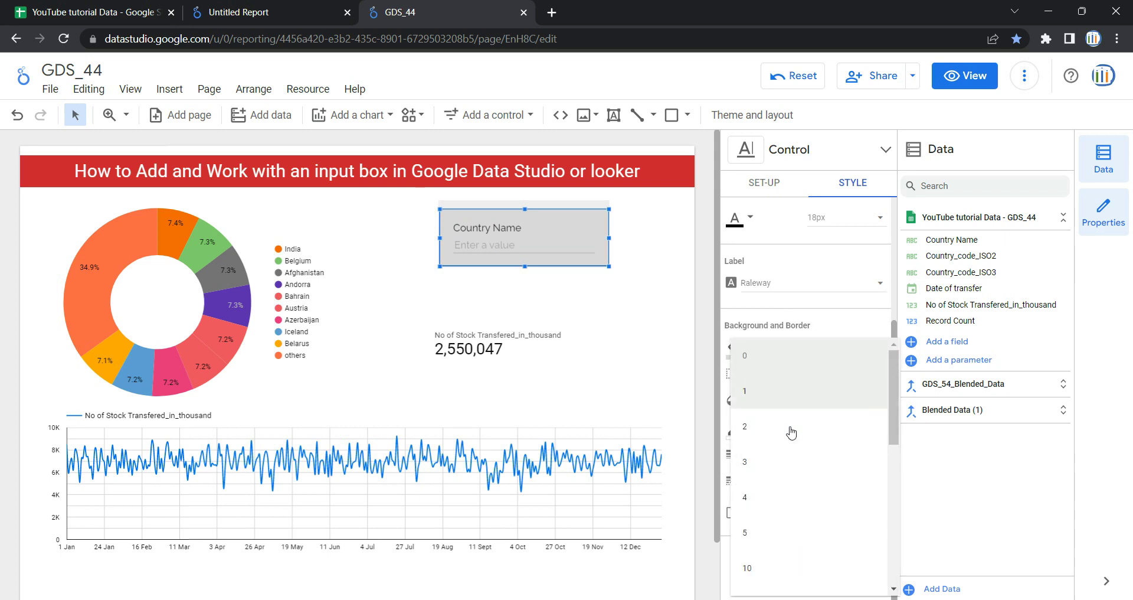
click(798, 457)
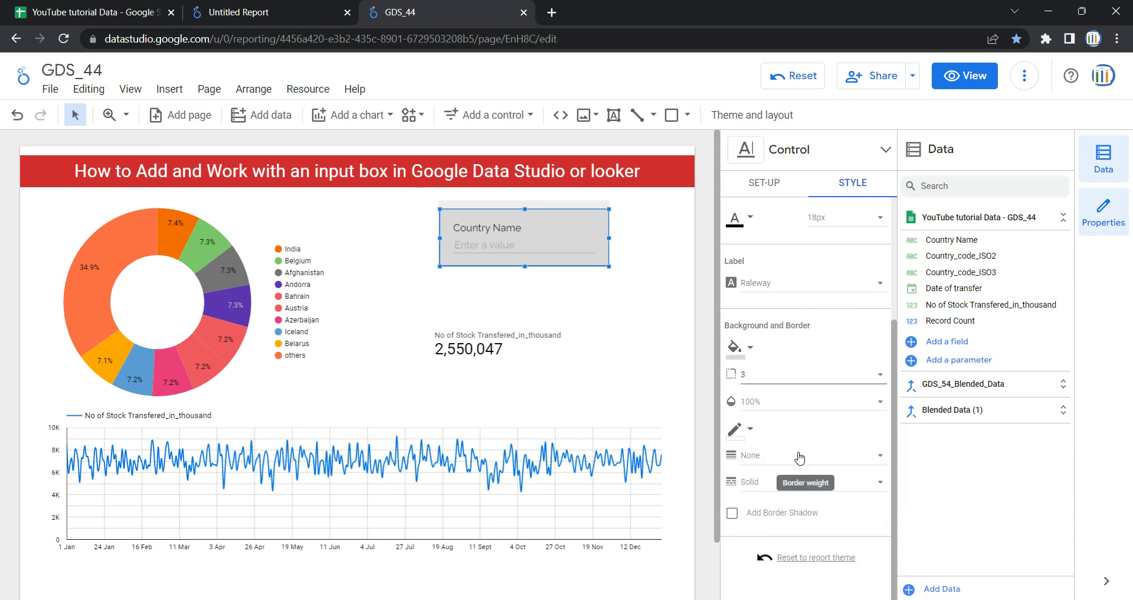
click(770, 409)
click(792, 312)
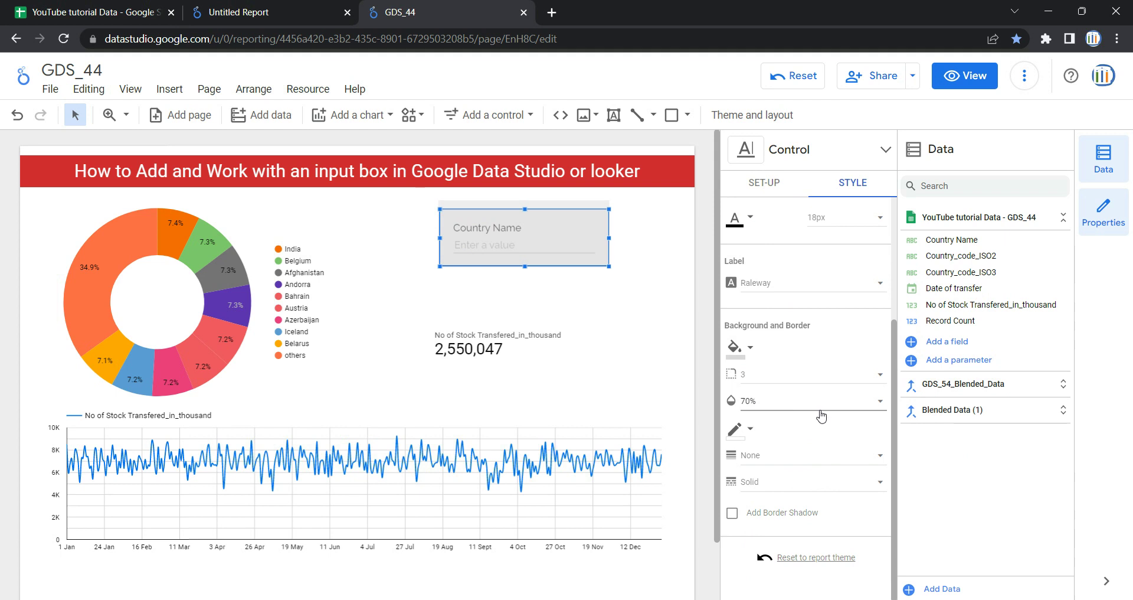
- Give the box a red, weight-2 dotted border and view the report
click(750, 432)
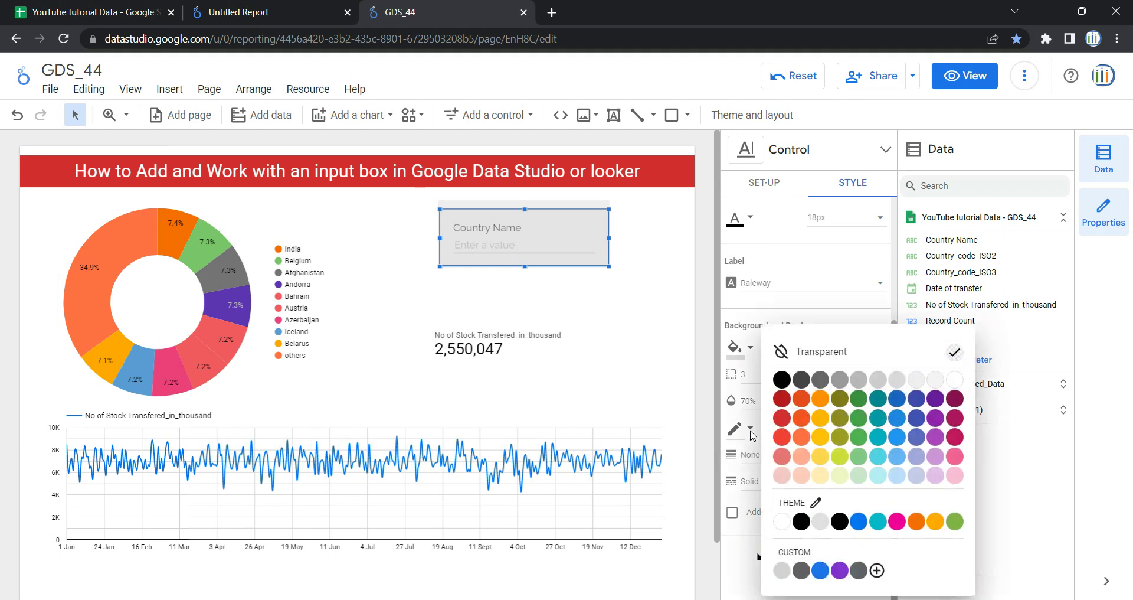
click(786, 420)
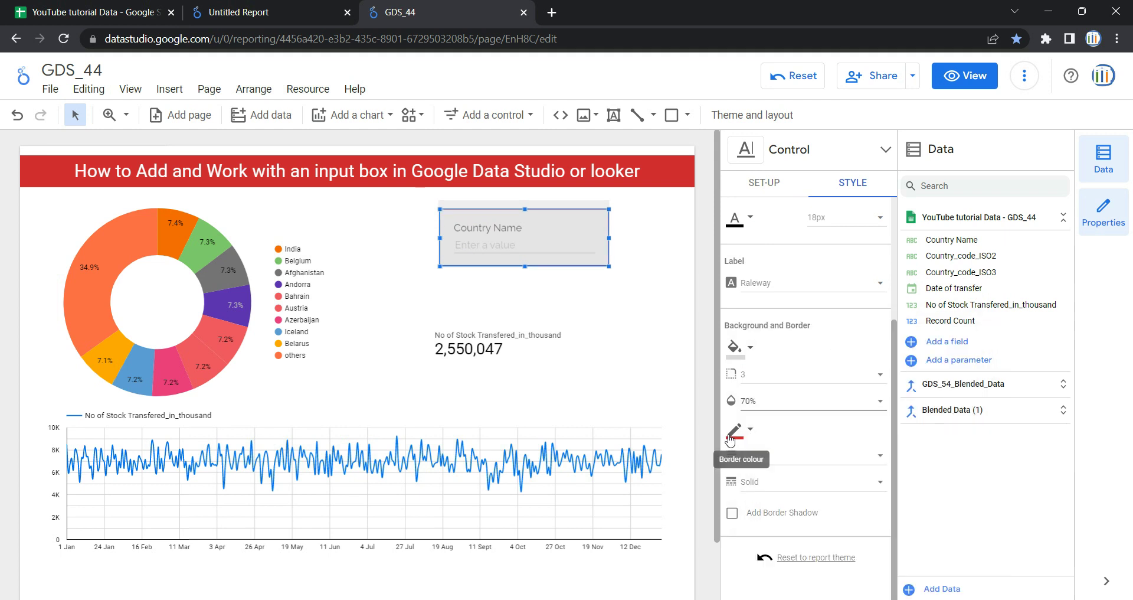
click(771, 458)
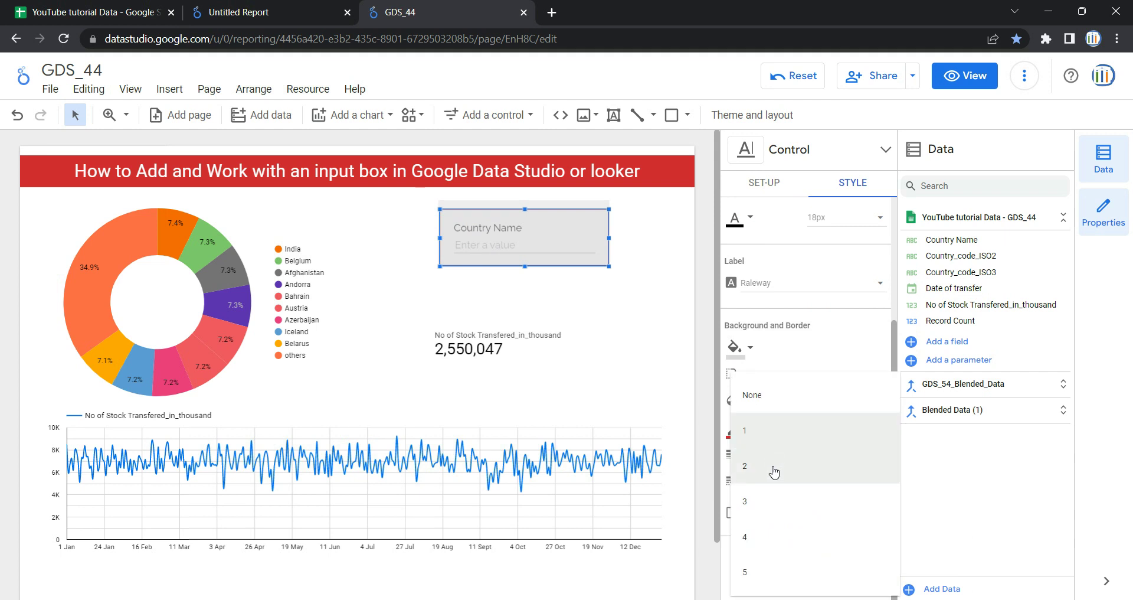
click(777, 468)
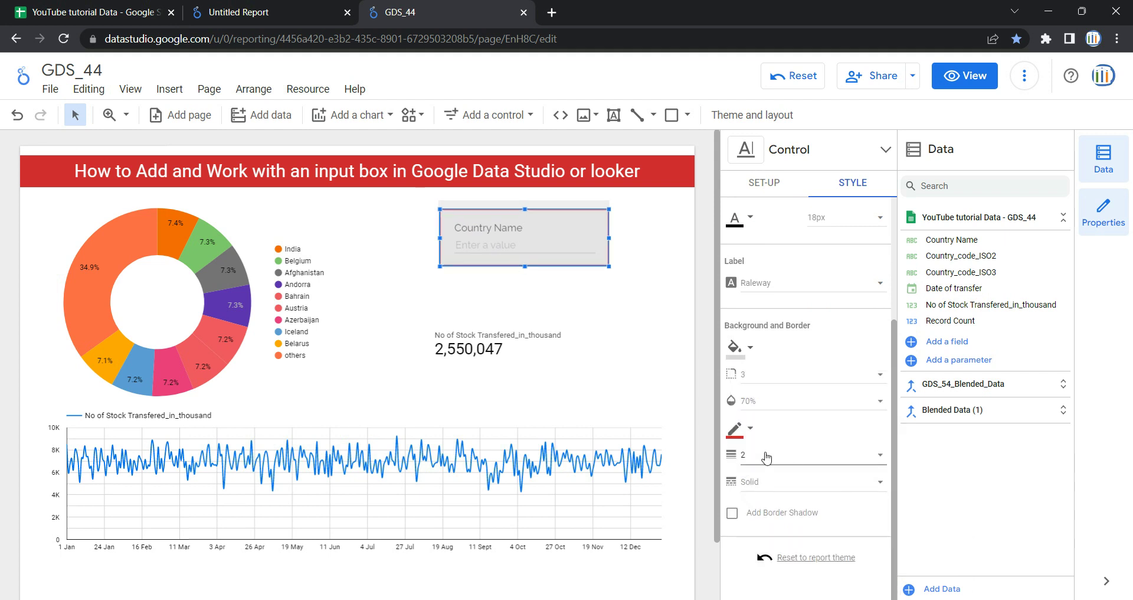
click(765, 483)
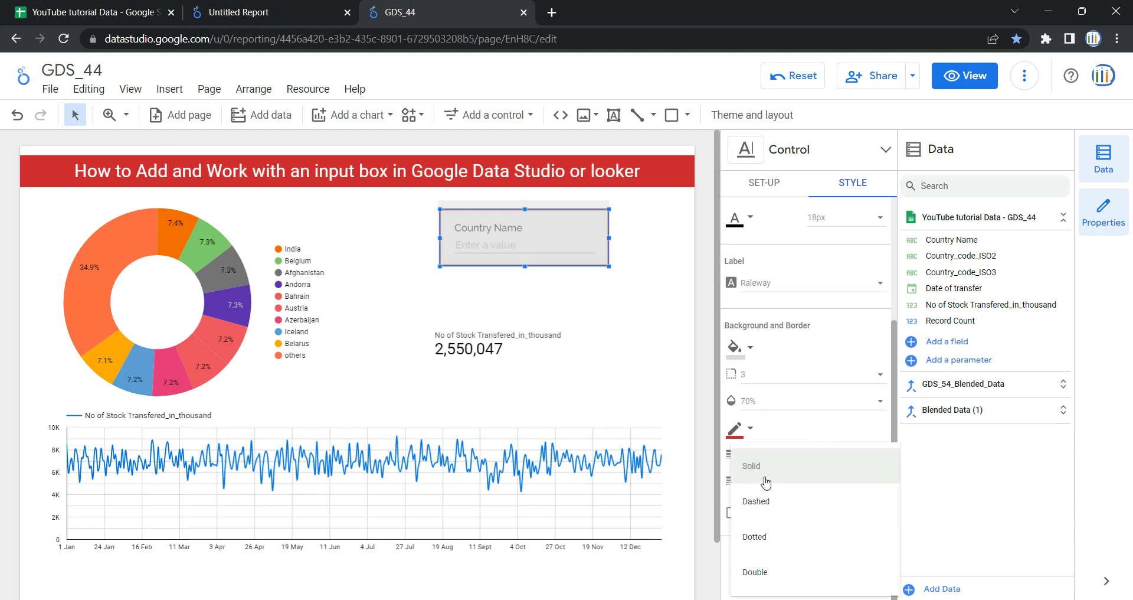
click(782, 531)
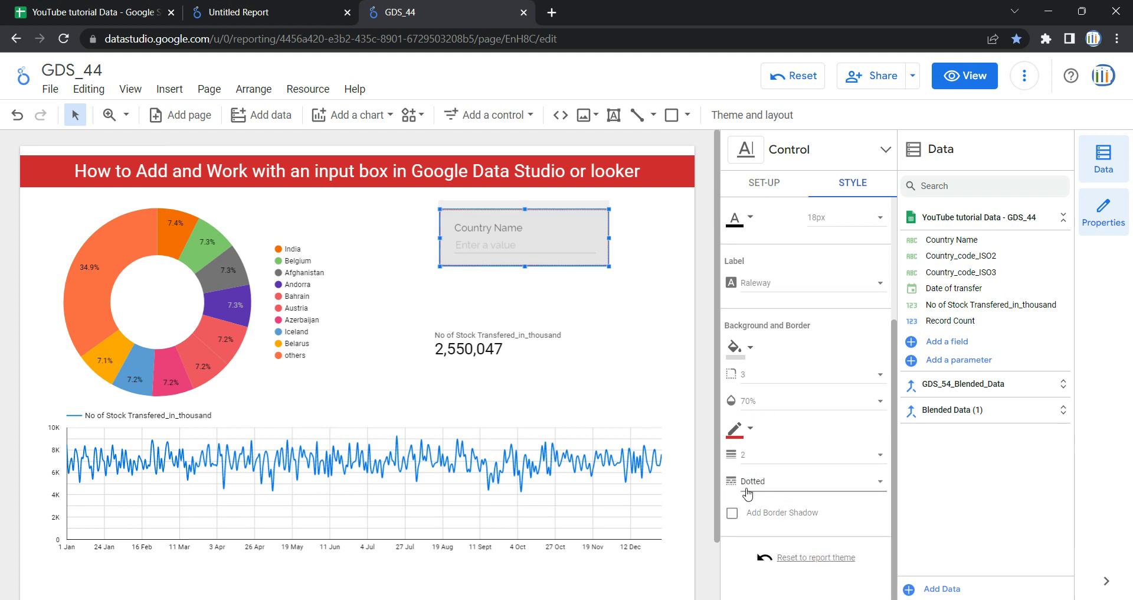
click(964, 75)
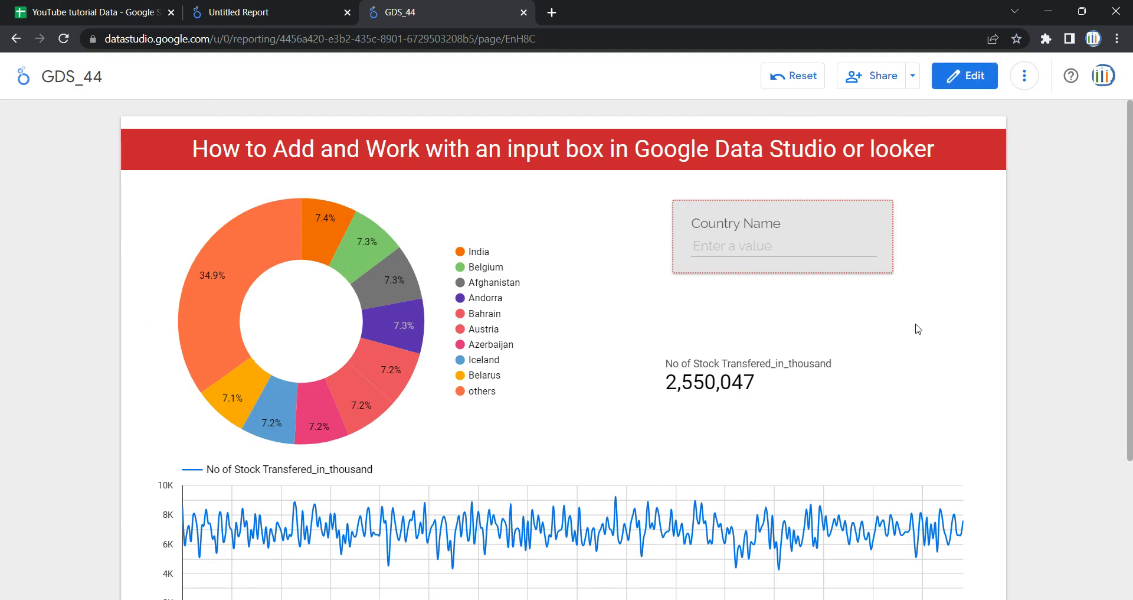
- Enter 'Andorra' in the Country Name box to filter the charts to Andorra
scroll(770, 263, down, 3)
scroll(771, 263, up, 3)
click(771, 263)
text(Andorra)
click(685, 298)
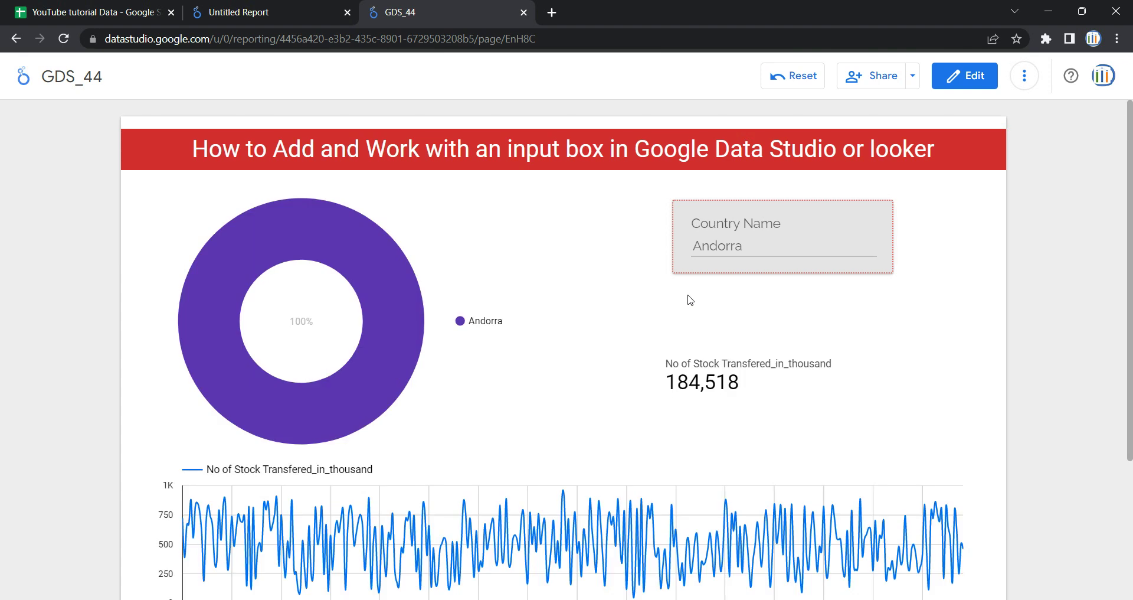